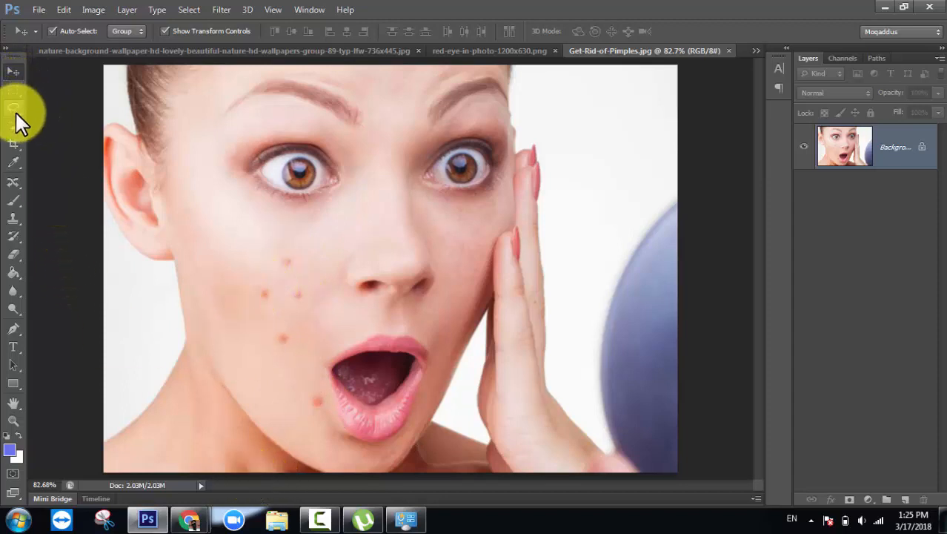
Switch to the Spot Healing Brush tool.
{"action": "left_click", "coordinate": [10, 179]}
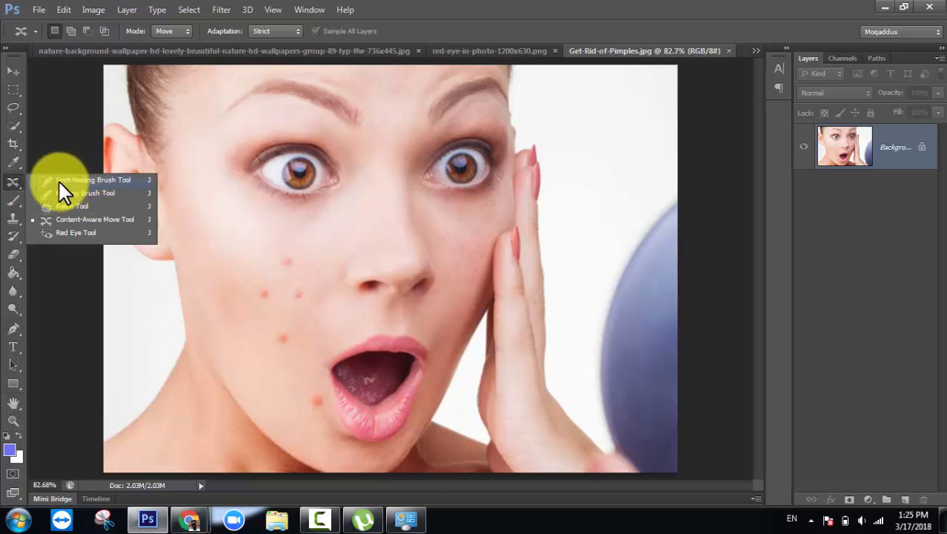
{"action": "left_click", "coordinate": [112, 180]}
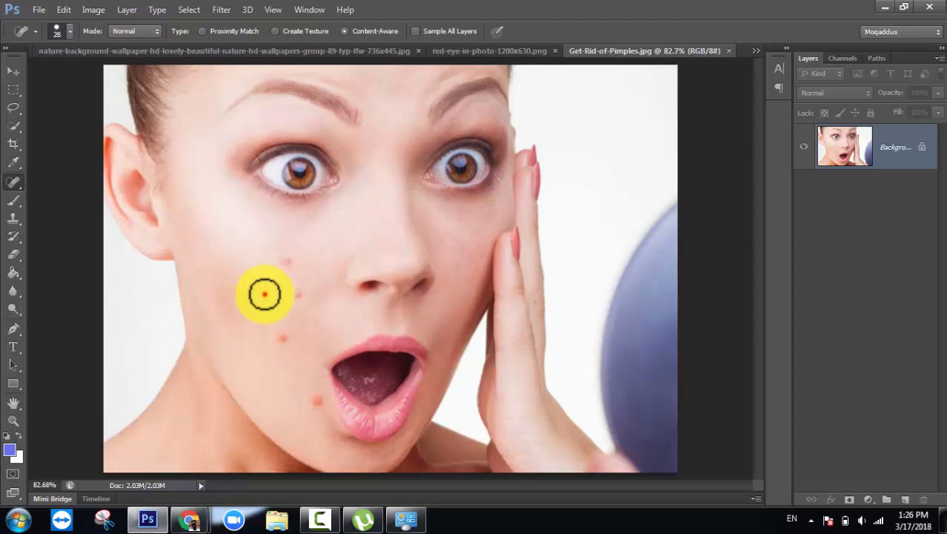
Try removing the pimples on the cheek and beside the mouth directly on the Background layer.
{"action": "left_click", "coordinate": [264, 294]}
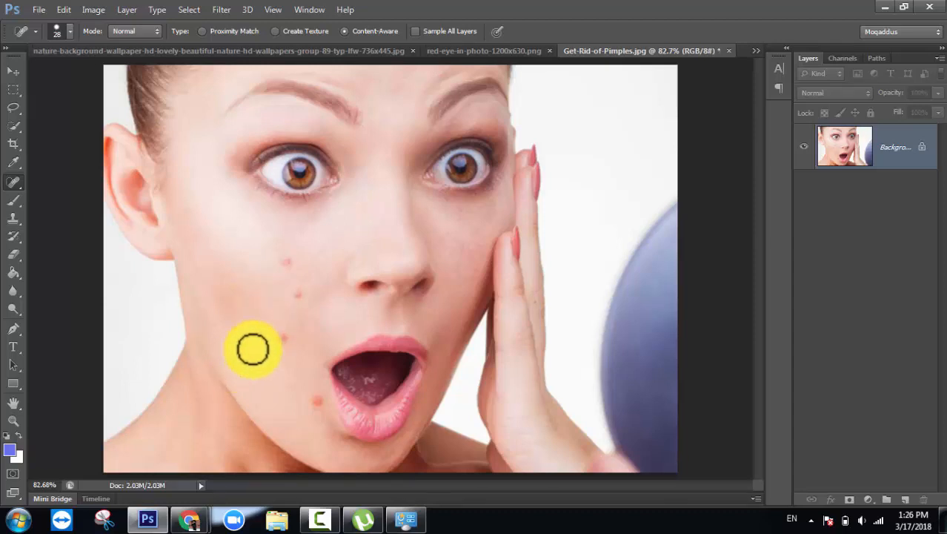
{"action": "left_click", "coordinate": [296, 298]}
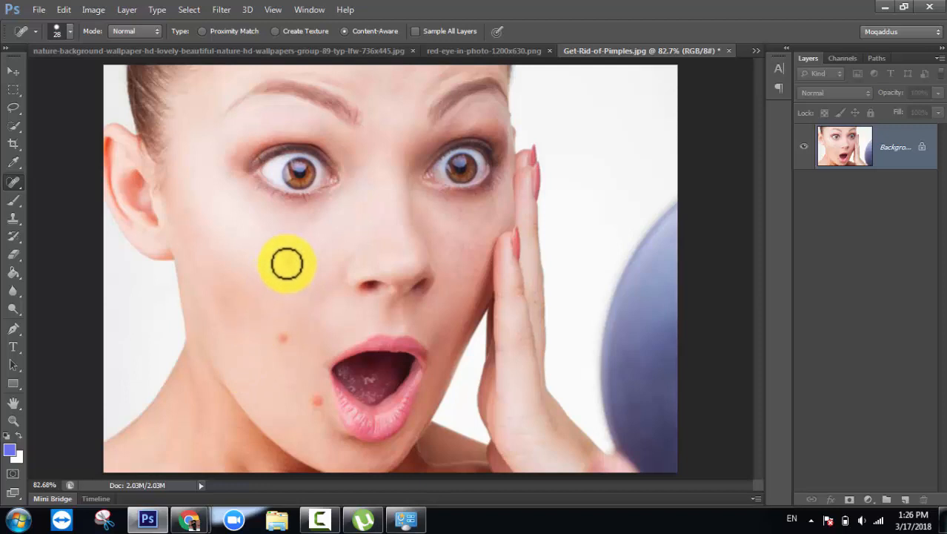
{"action": "left_click", "coordinate": [285, 339]}
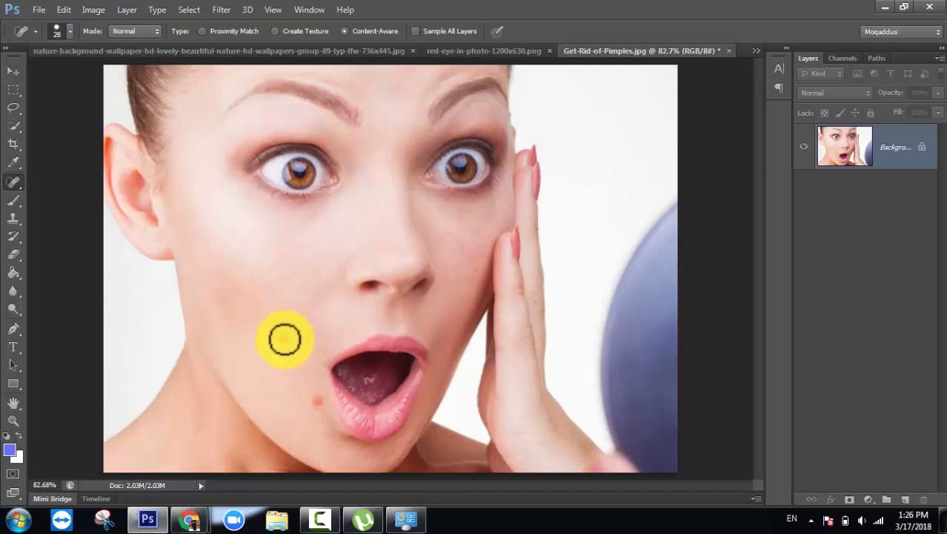
{"action": "left_click", "coordinate": [318, 400]}
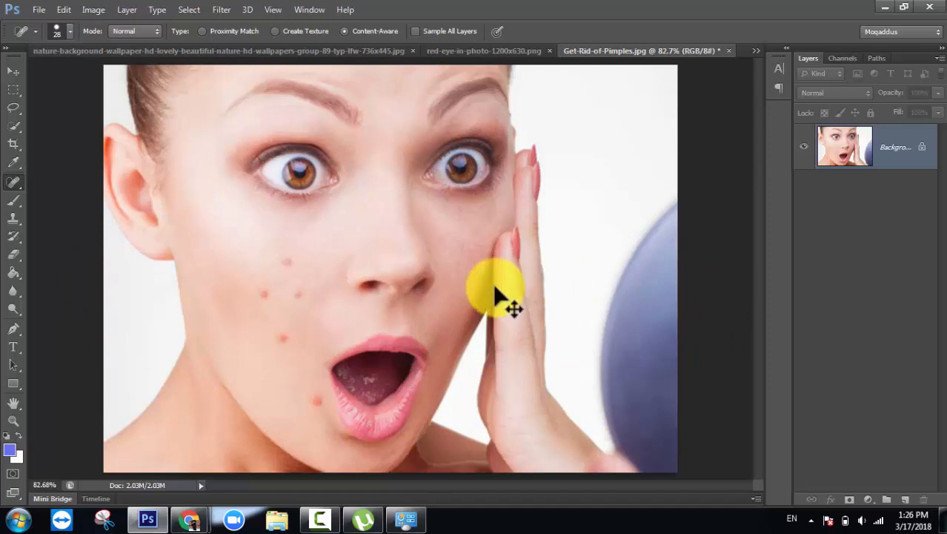
Duplicate the Background layer and remove the five pimples on the cheek and beside the mouth from the copy with the Spot Healing Brush.
{"action": "left_click_drag", "start_coordinate": [821, 144], "coordinate": [906, 498]}
{"action": "left_click", "coordinate": [897, 165]}
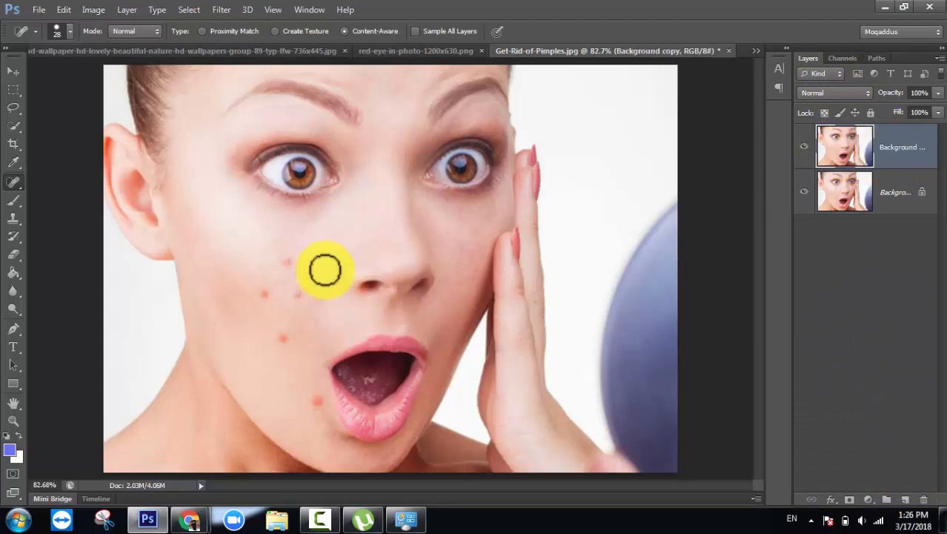
{"action": "left_click", "coordinate": [286, 261]}
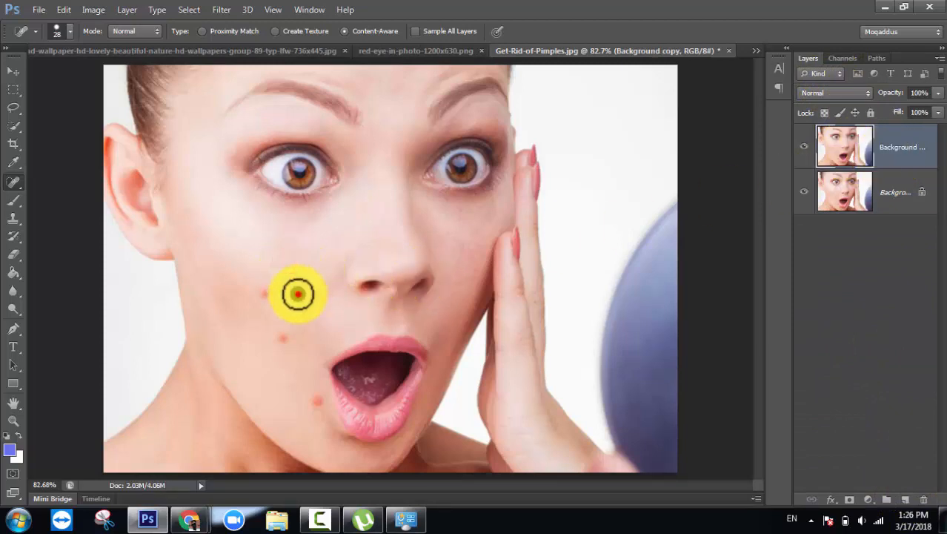
{"action": "left_click", "coordinate": [299, 294]}
{"action": "left_click", "coordinate": [265, 291]}
{"action": "left_click", "coordinate": [282, 340]}
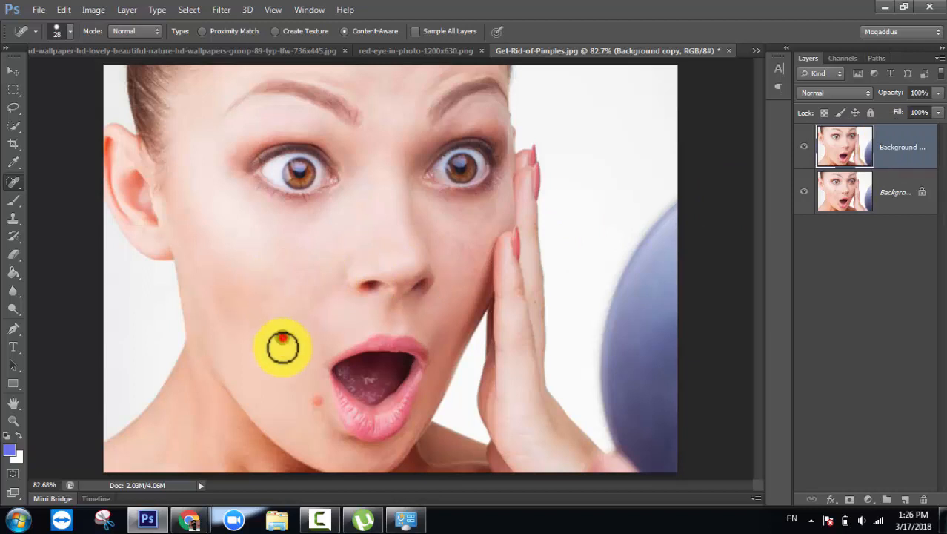
{"action": "left_click", "coordinate": [315, 401]}
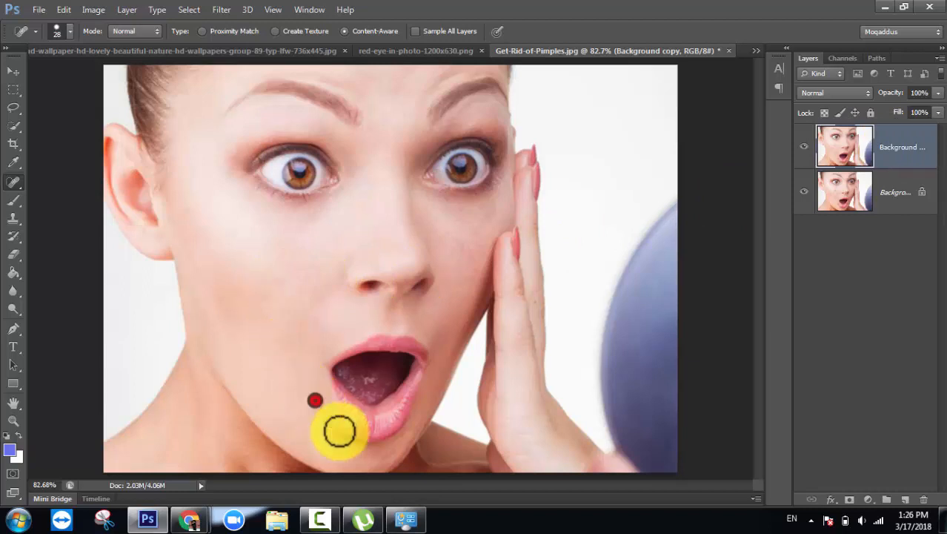
Compare the face before and after healing by toggling the healed copy's visibility, and leave that layer hidden.
{"action": "left_click", "coordinate": [803, 148]}
{"action": "left_click", "coordinate": [803, 148]}
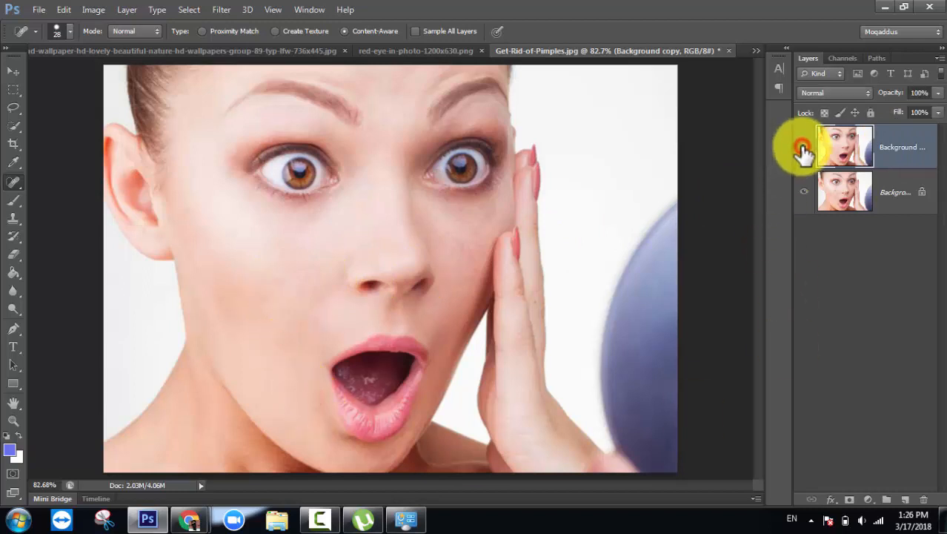
{"action": "left_click", "coordinate": [803, 148]}
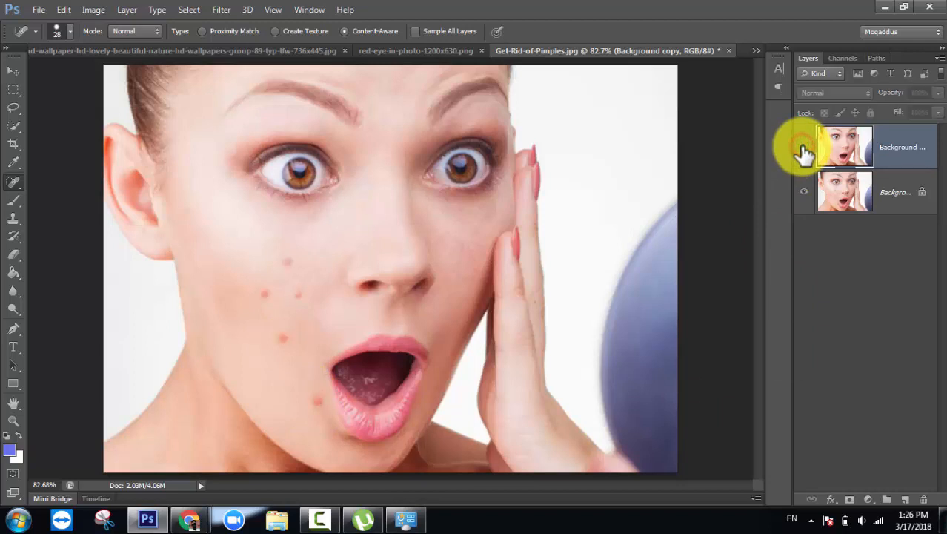
{"action": "left_click", "coordinate": [803, 147]}
{"action": "left_click", "coordinate": [803, 148]}
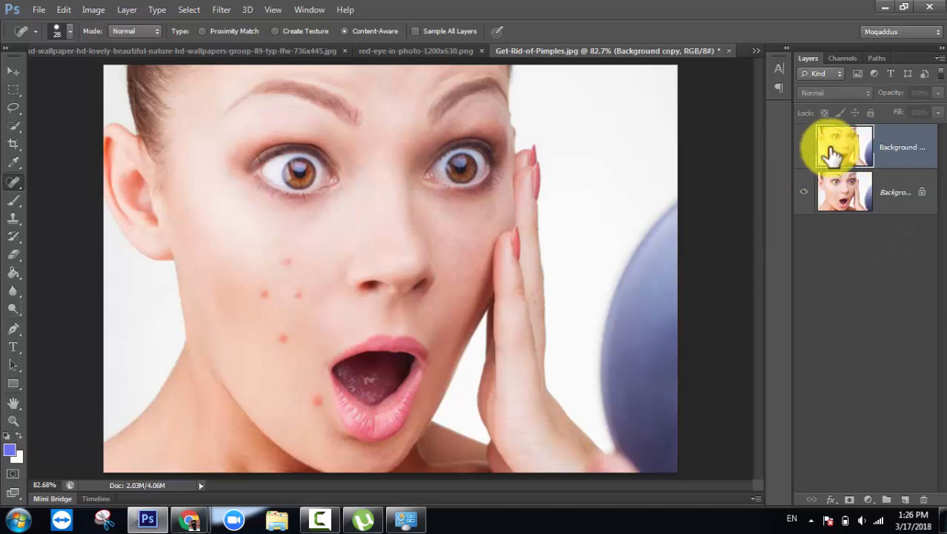
Make another duplicate of the Background layer and rename the hidden healed layer to "Spot healing".
{"action": "left_click_drag", "start_coordinate": [833, 155], "coordinate": [906, 499]}
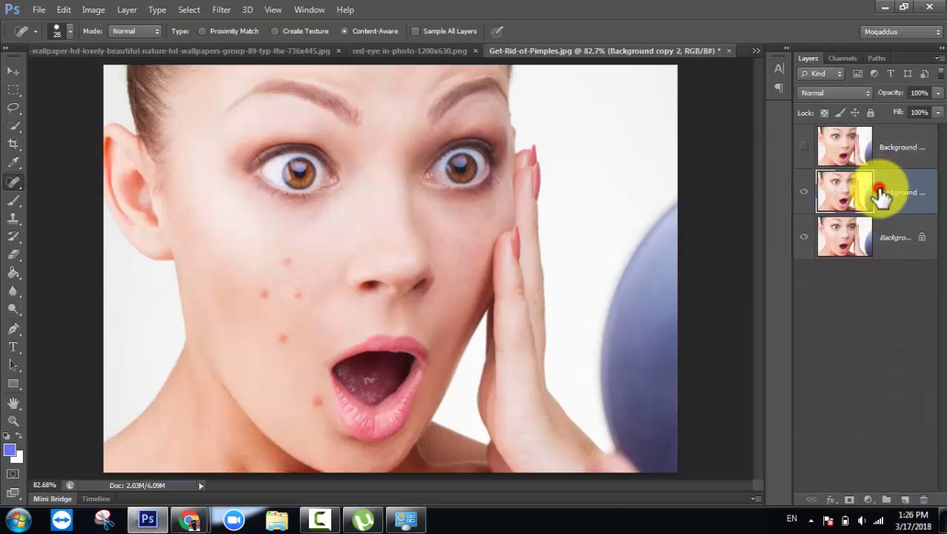
{"action": "left_click", "coordinate": [876, 145]}
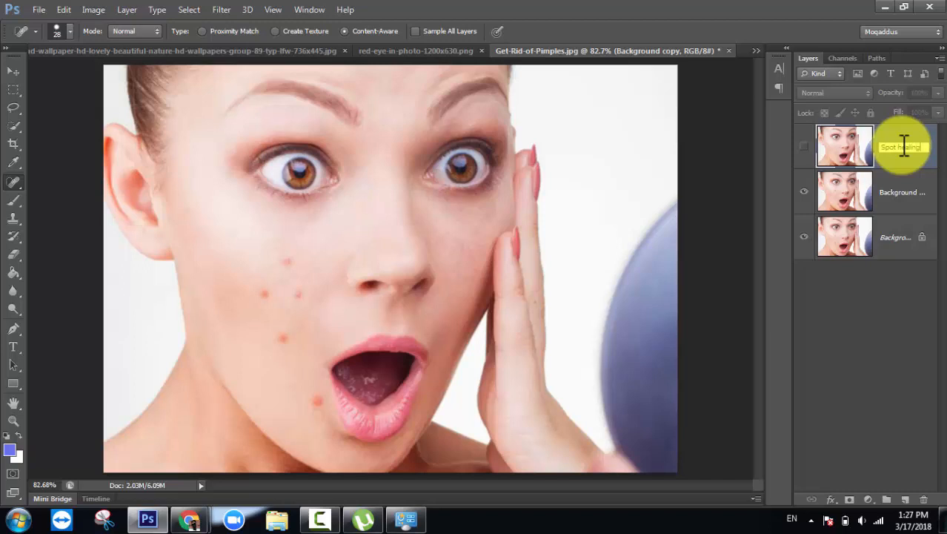
{"action": "left_click", "coordinate": [900, 298]}
Select the new unretouched background copy and switch to the Healing Brush tool.
{"action": "left_click", "coordinate": [885, 201]}
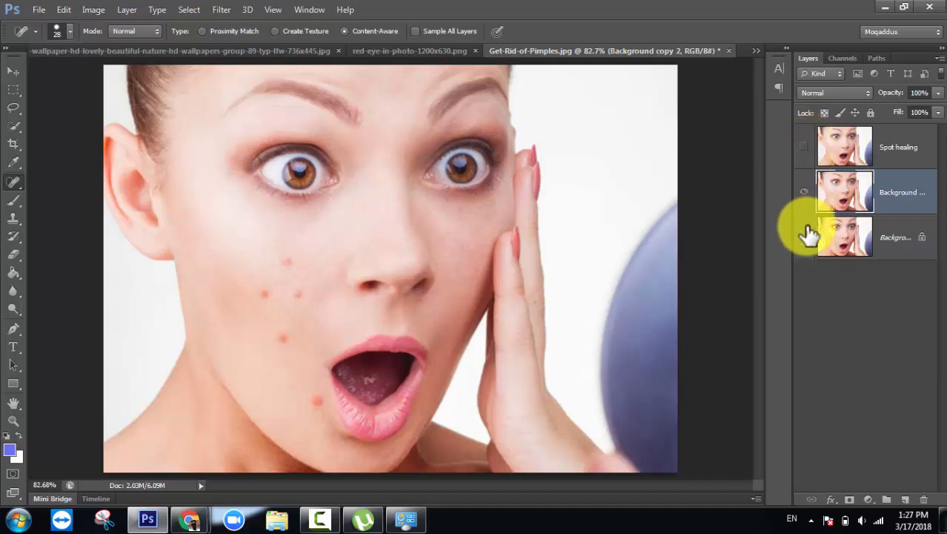
{"action": "right_click", "coordinate": [18, 182]}
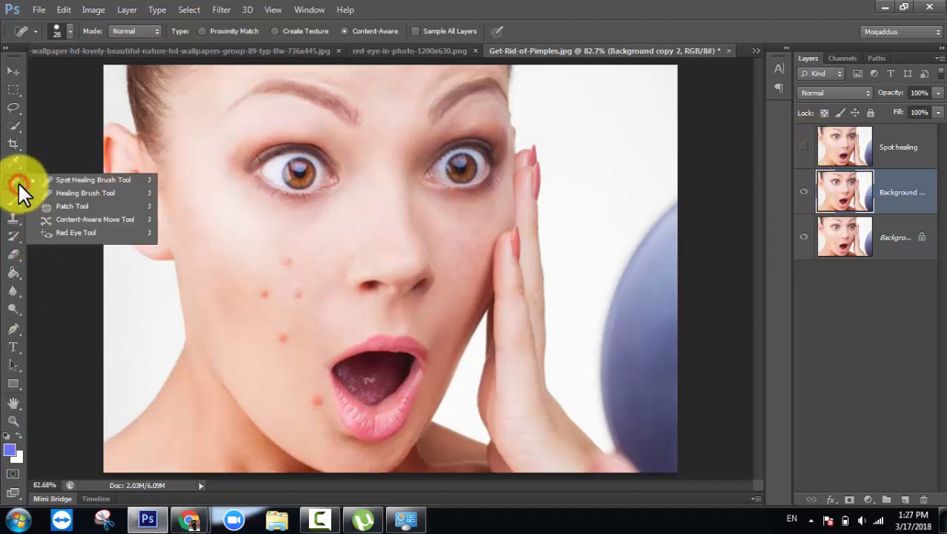
{"action": "left_click", "coordinate": [68, 191]}
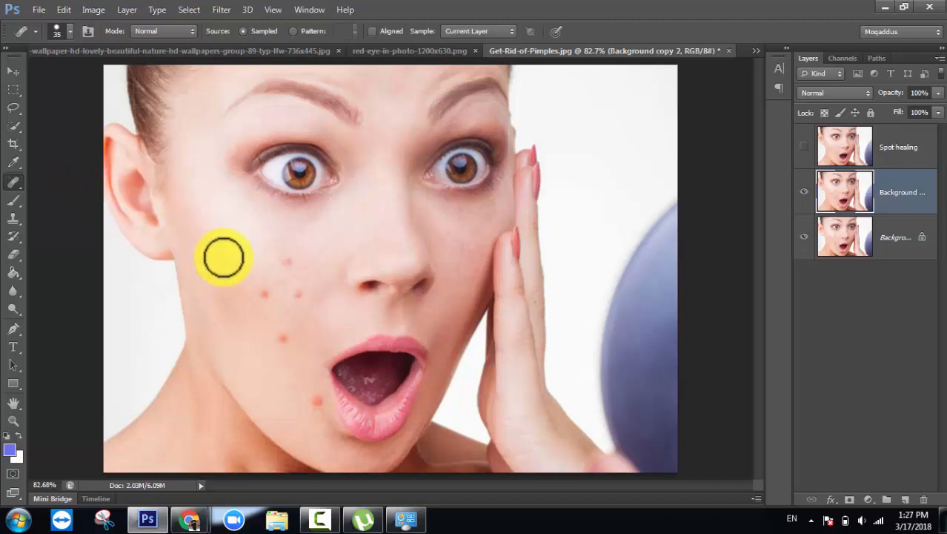
Try removing the pimples on the new copy using a source point sampled from clear cheek skin, and undo the retouching.
{"action": "left_click", "coordinate": [288, 263]}
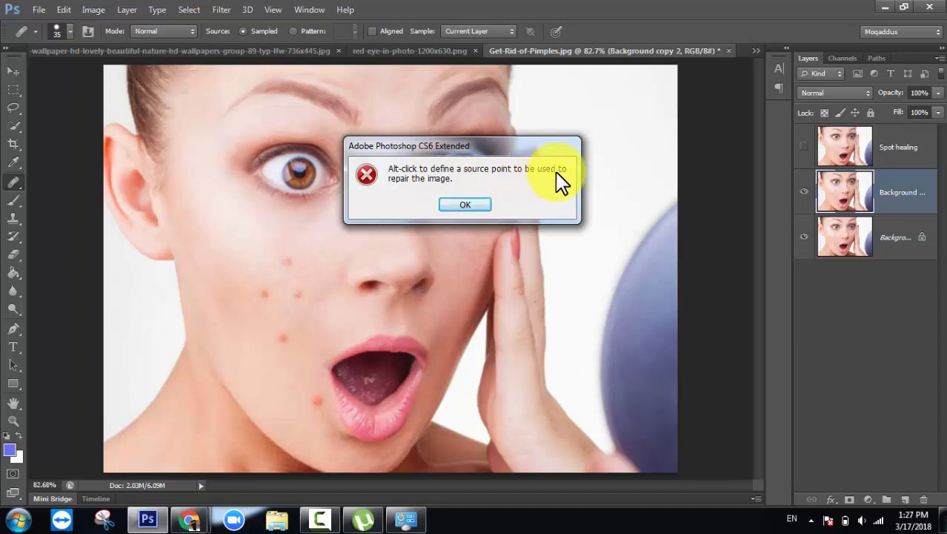
{"action": "left_click", "coordinate": [463, 205]}
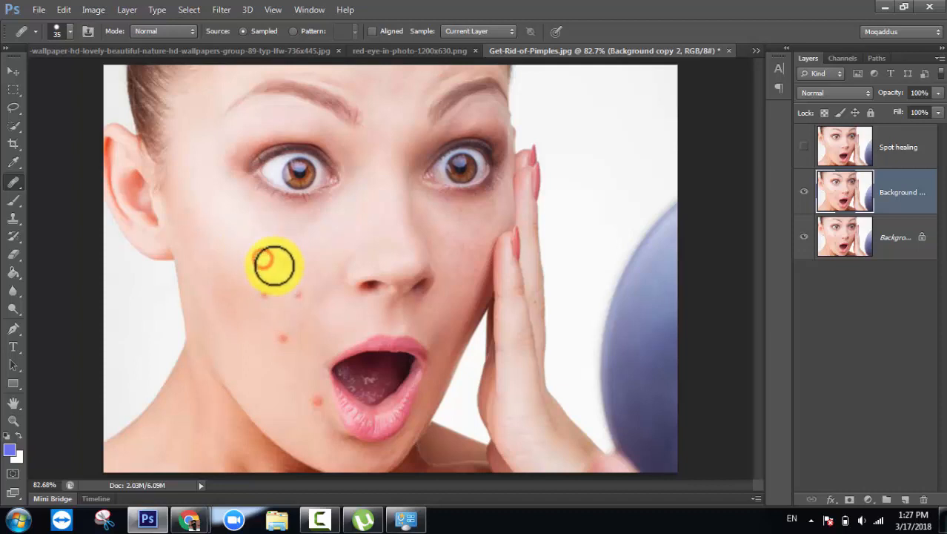
{"action": "left_click", "coordinate": [287, 261], "text": "alt"}
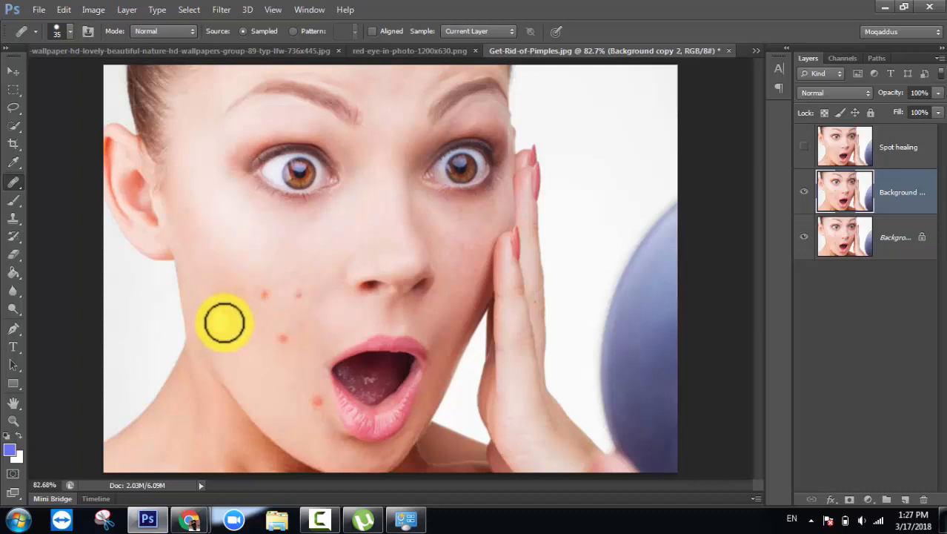
{"action": "left_click", "coordinate": [283, 338]}
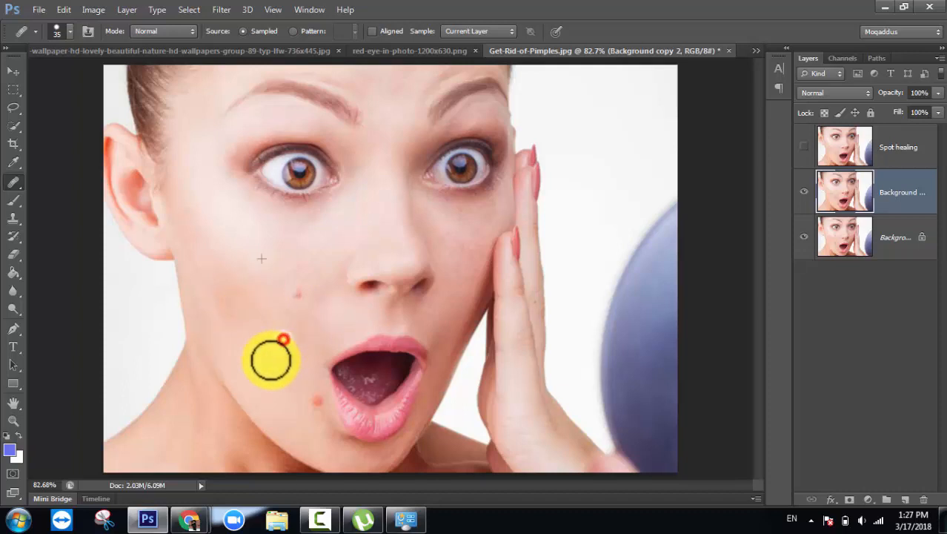
{"action": "left_click", "coordinate": [298, 294]}
{"action": "left_click", "coordinate": [319, 404]}
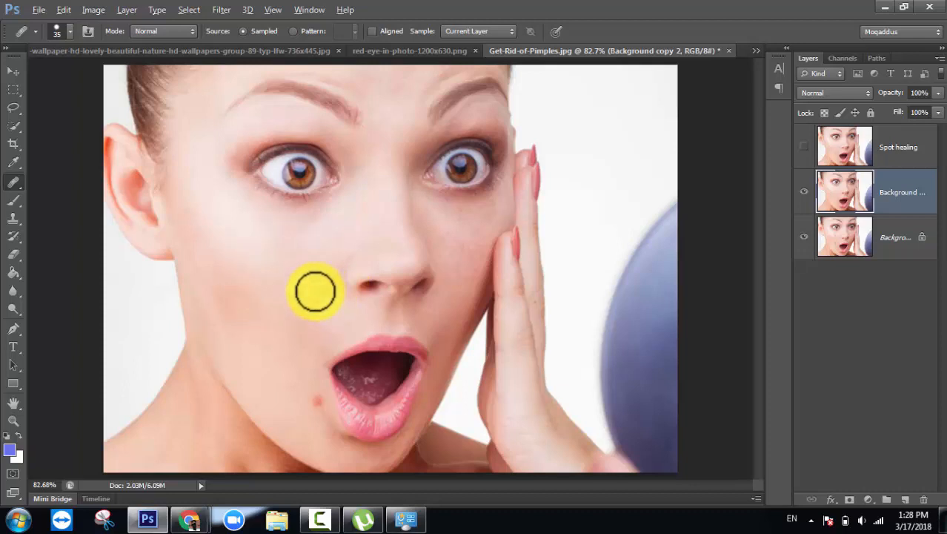
{"action": "key", "text": "alt+bracketright"}
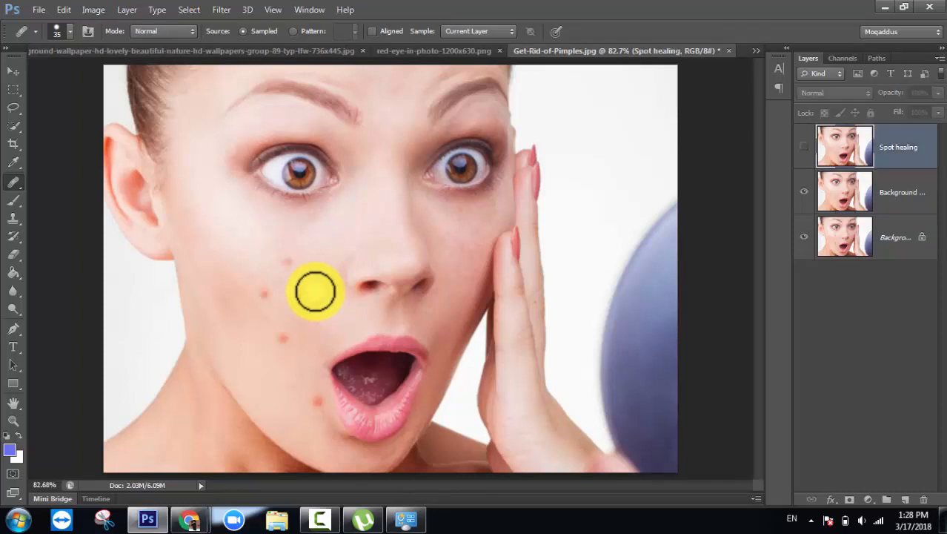
Reselect the second background copy, sample the eye's iris as the Healing Brush source and apply it over the five pimples.
{"action": "left_click", "coordinate": [914, 203]}
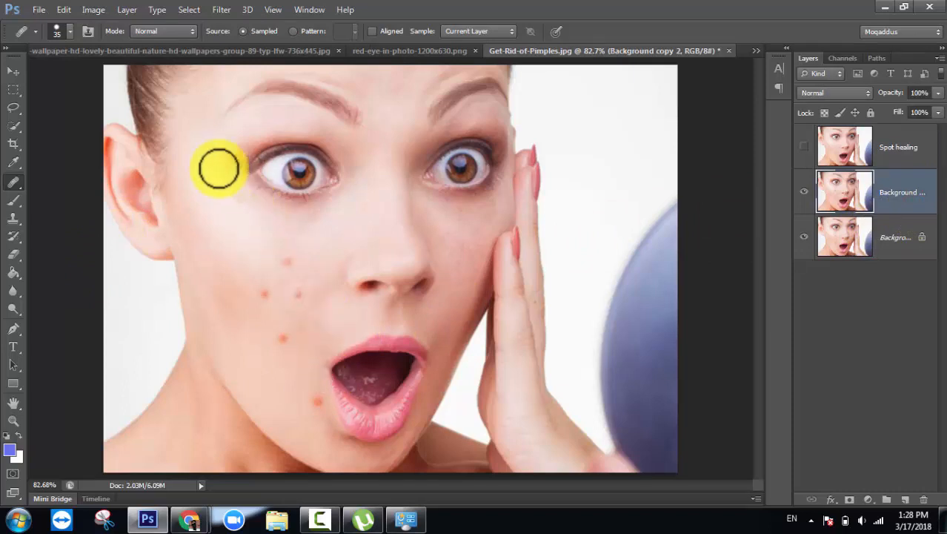
{"action": "left_click", "coordinate": [295, 177]}
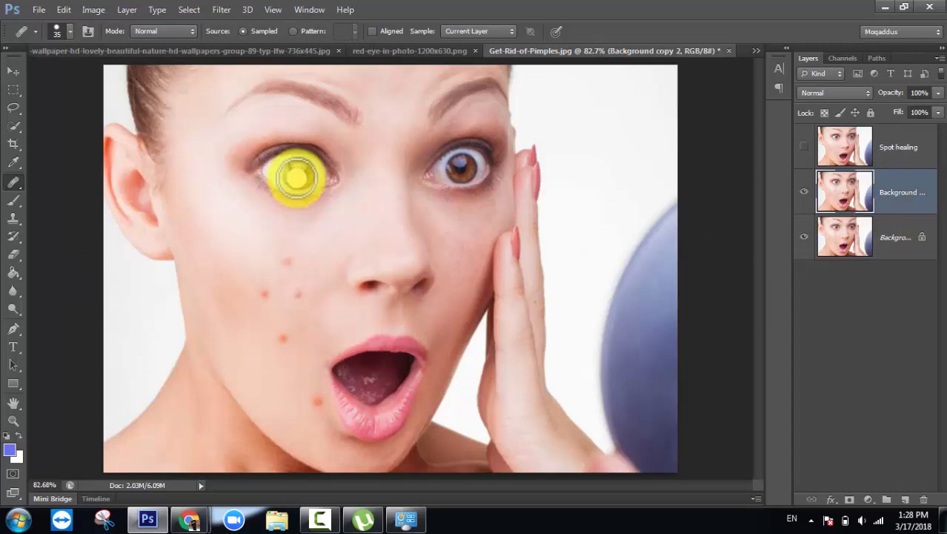
{"action": "left_click", "coordinate": [294, 180], "text": "alt"}
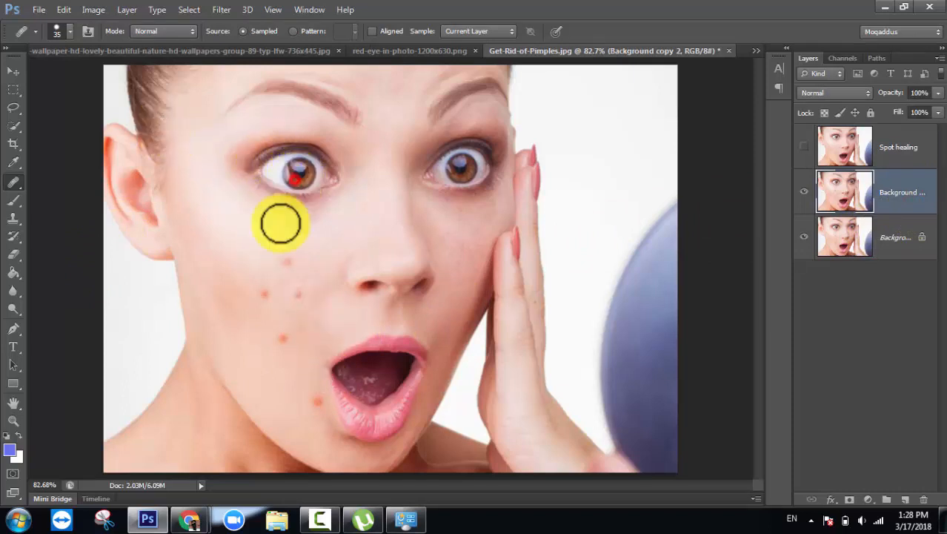
{"action": "left_click", "coordinate": [290, 263]}
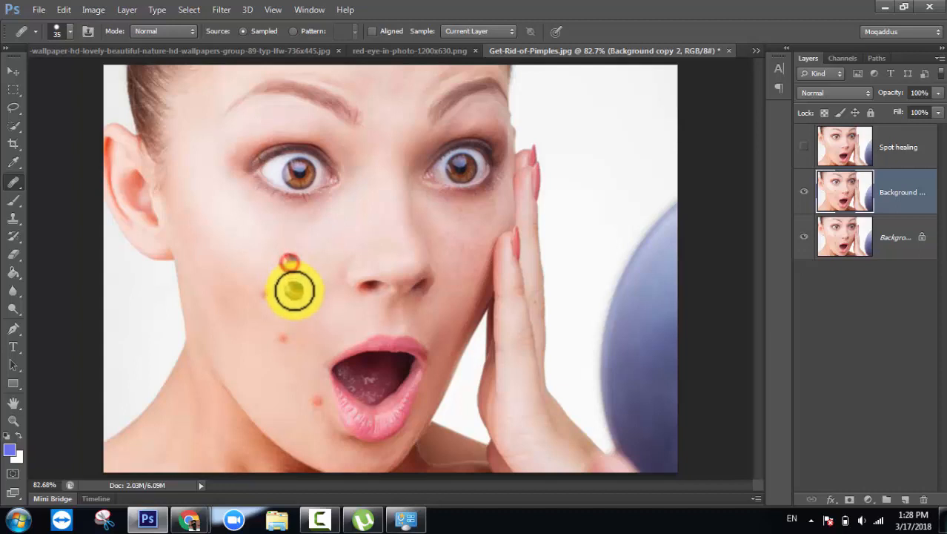
{"action": "left_click", "coordinate": [298, 294]}
{"action": "left_click", "coordinate": [266, 292]}
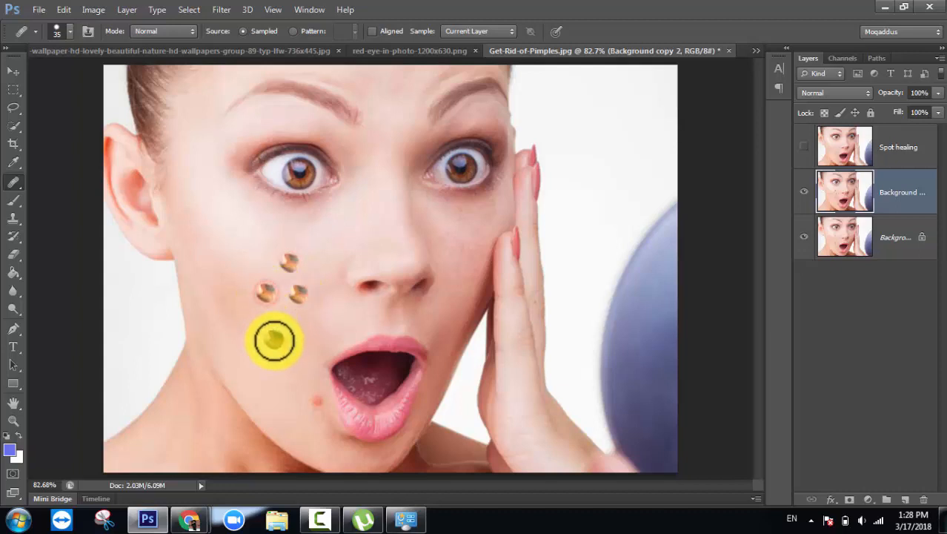
{"action": "left_click", "coordinate": [278, 341]}
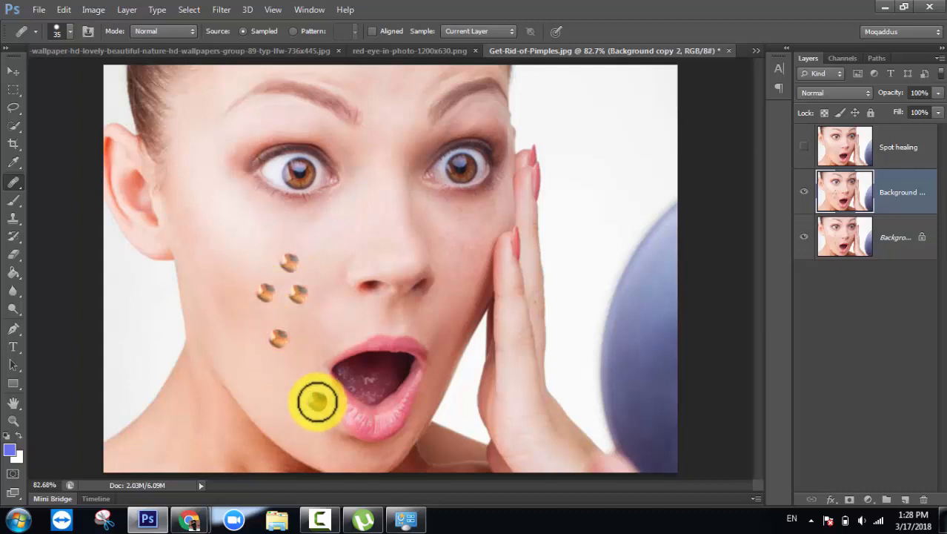
{"action": "left_click", "coordinate": [317, 401]}
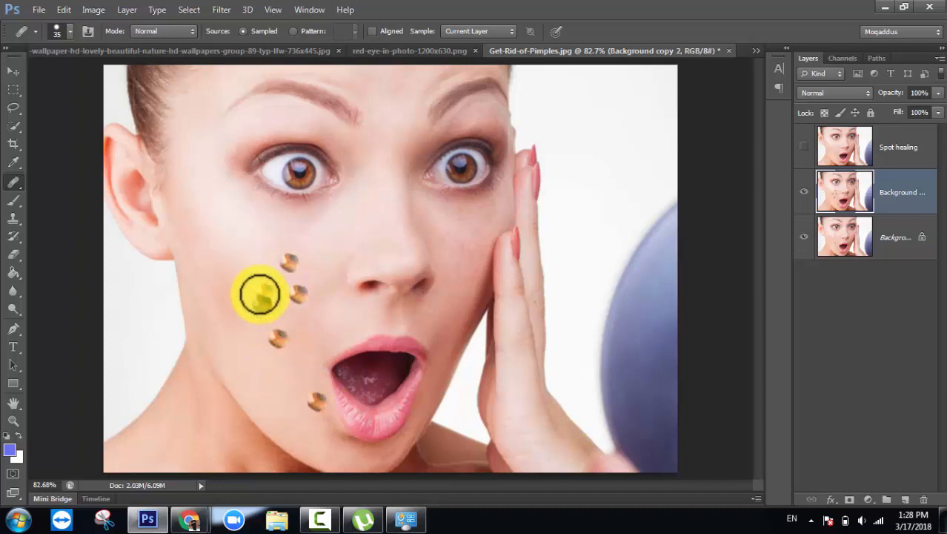
Try further Healing Brush dabs on the cheek and undo all the iris-sampled retouching.
{"action": "left_click", "coordinate": [311, 347]}
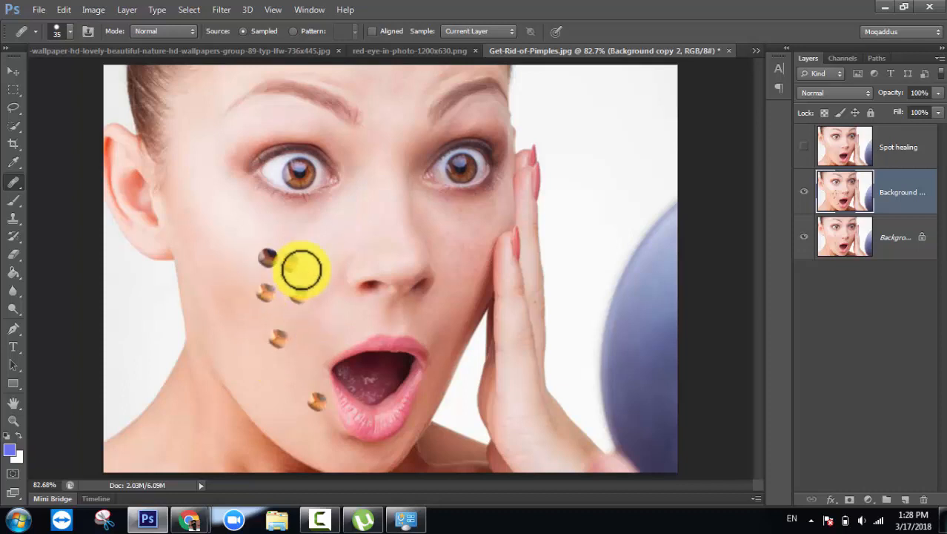
{"action": "left_click", "coordinate": [310, 345]}
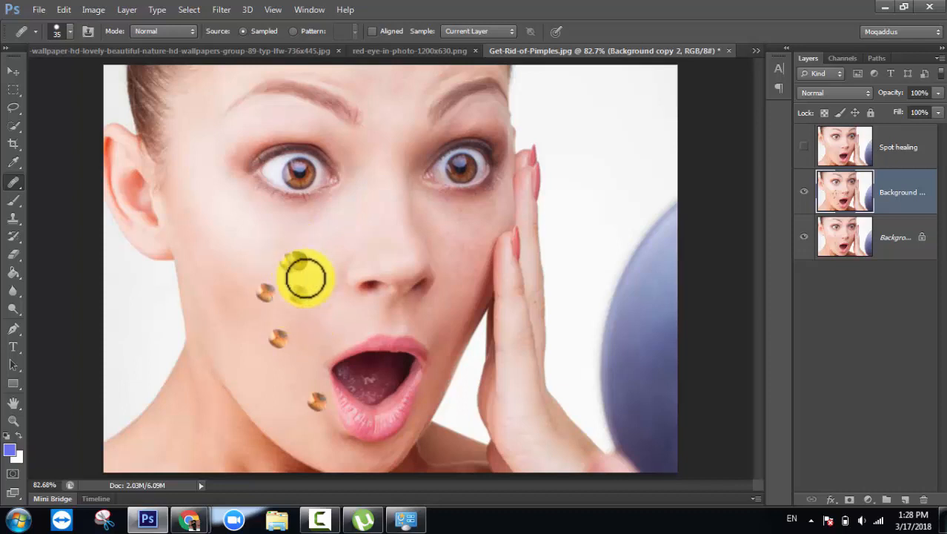
{"action": "left_click", "coordinate": [281, 335]}
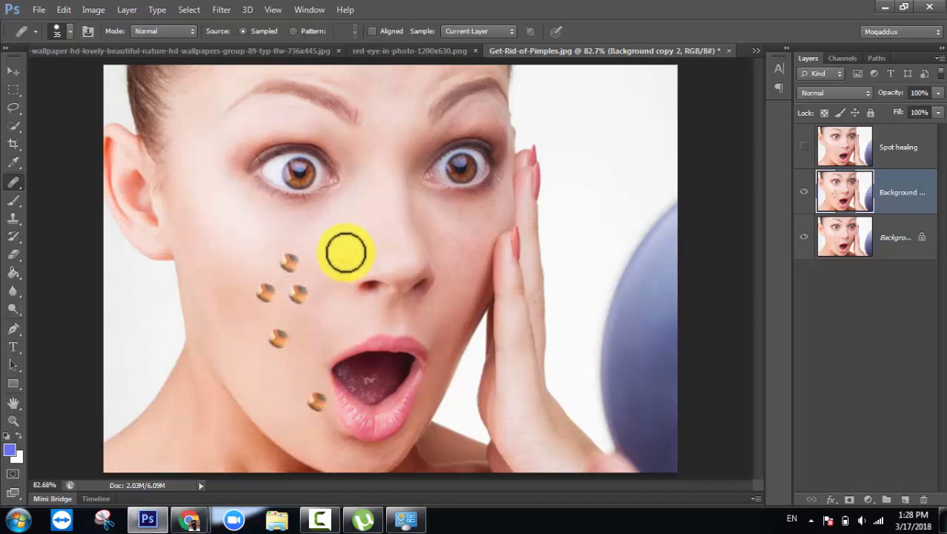
{"action": "key", "text": "alt+bracketright"}
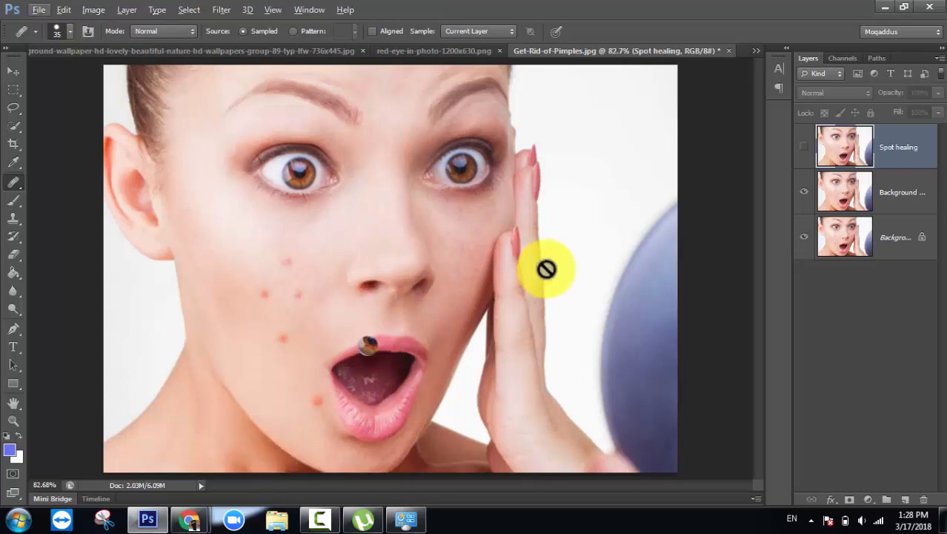
Reselect the second background copy, try healing the five cheek pimples with a source sampled at the jawline, and undo the dabs.
{"action": "left_click", "coordinate": [859, 208]}
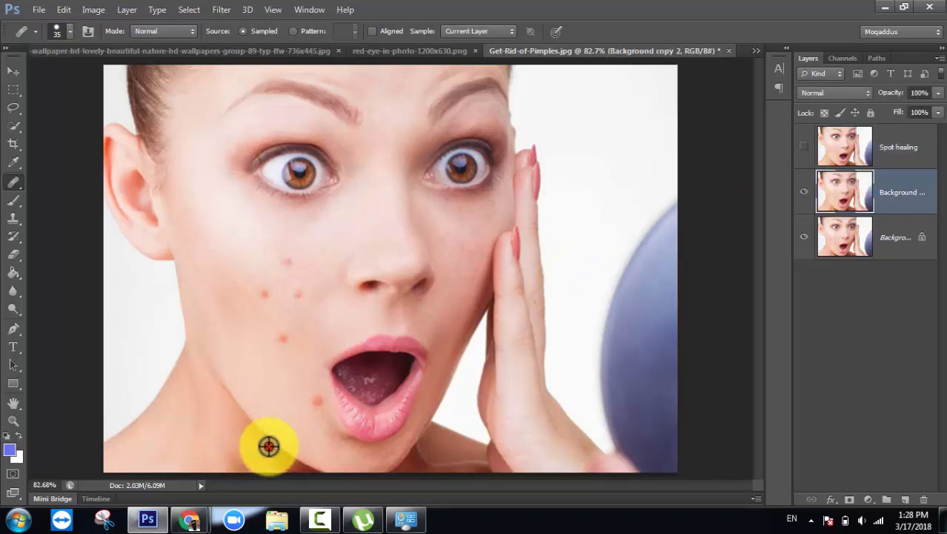
{"action": "left_click", "coordinate": [289, 262]}
{"action": "left_click", "coordinate": [300, 293]}
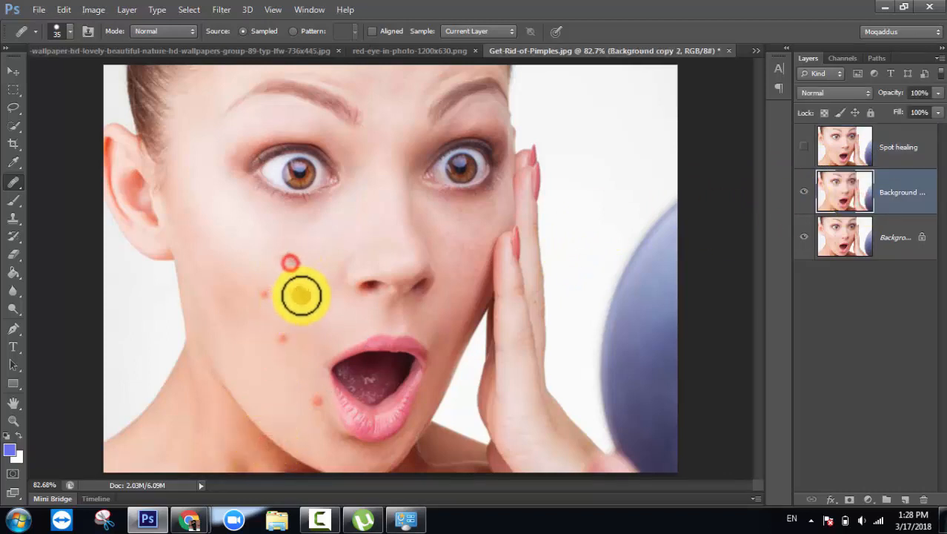
{"action": "left_click", "coordinate": [265, 292]}
{"action": "left_click", "coordinate": [279, 338]}
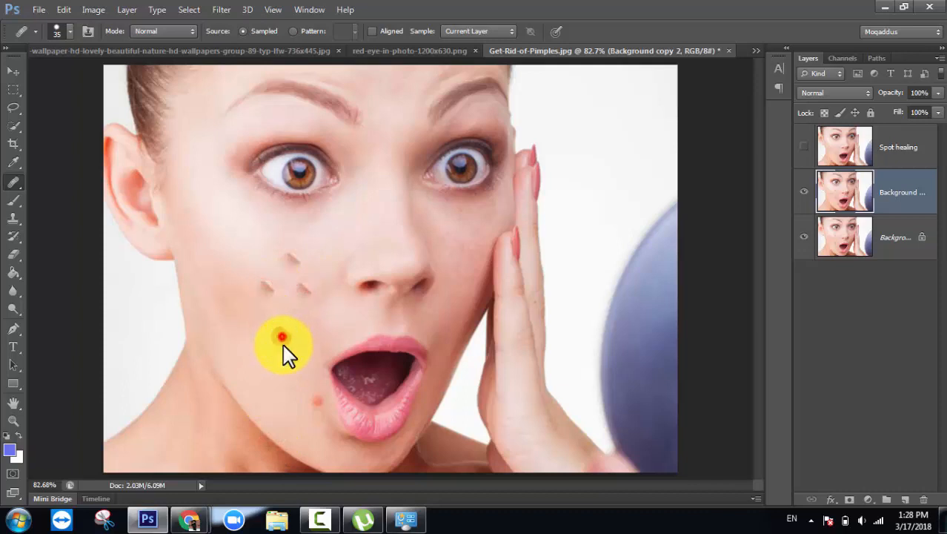
{"action": "left_click", "coordinate": [317, 401]}
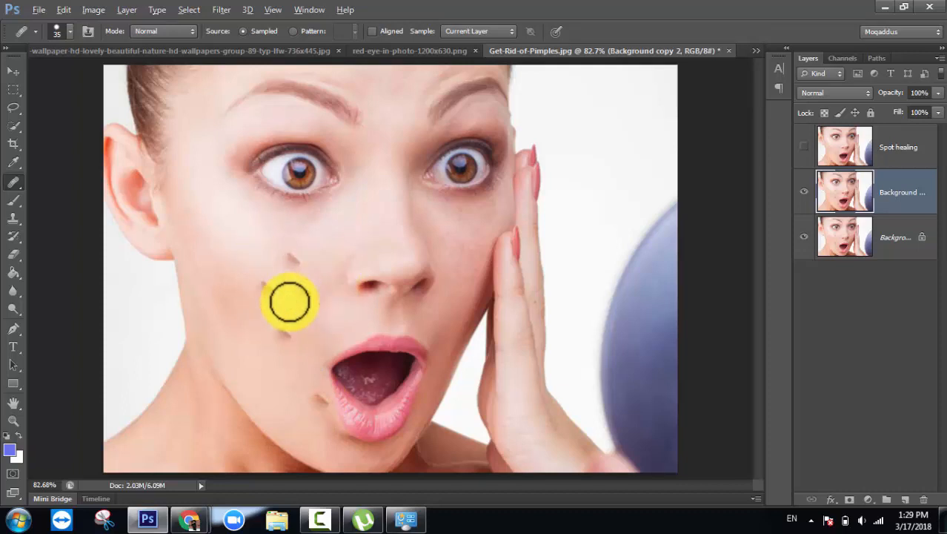
{"action": "key", "text": "ctrl+alt+z"}
{"action": "key", "text": "ctrl+alt+z"}
{"action": "key", "text": "ctrl+alt+z"}
{"action": "key", "text": "ctrl+alt+z"}
{"action": "key", "text": "ctrl+alt+z"}
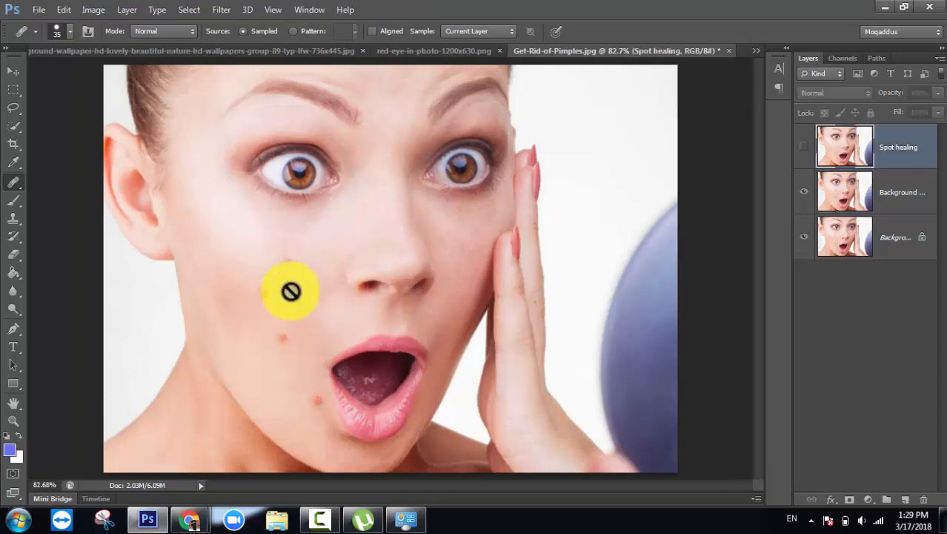
Reselect the second background copy, sample clear cheek skin as the Healing Brush source, and heal the five pimples.
{"action": "left_click", "coordinate": [870, 201]}
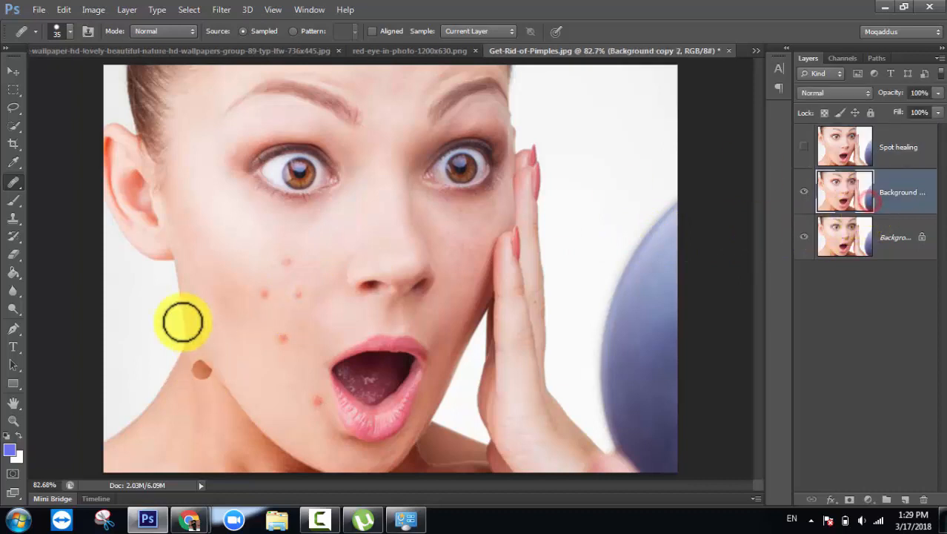
{"action": "left_click", "coordinate": [305, 271], "text": "alt"}
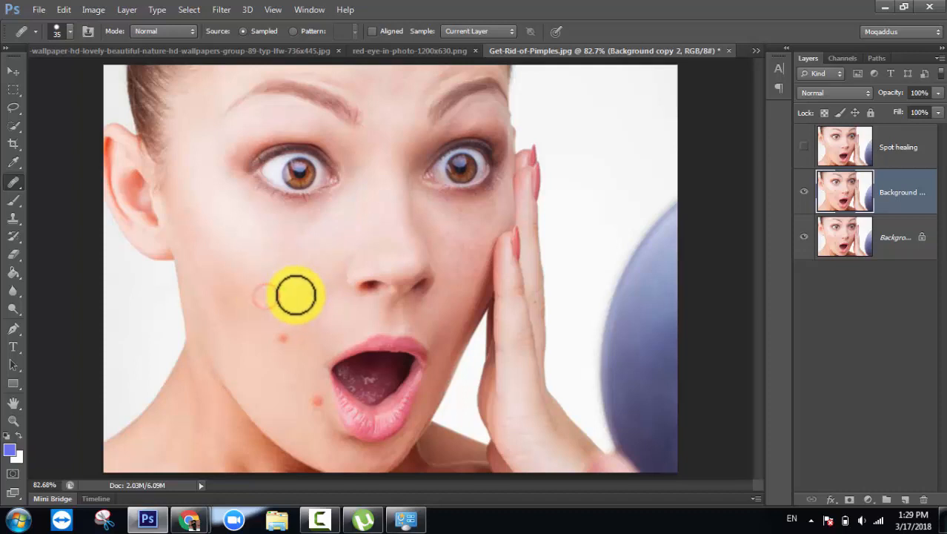
{"action": "left_click", "coordinate": [282, 335]}
{"action": "left_click", "coordinate": [316, 400]}
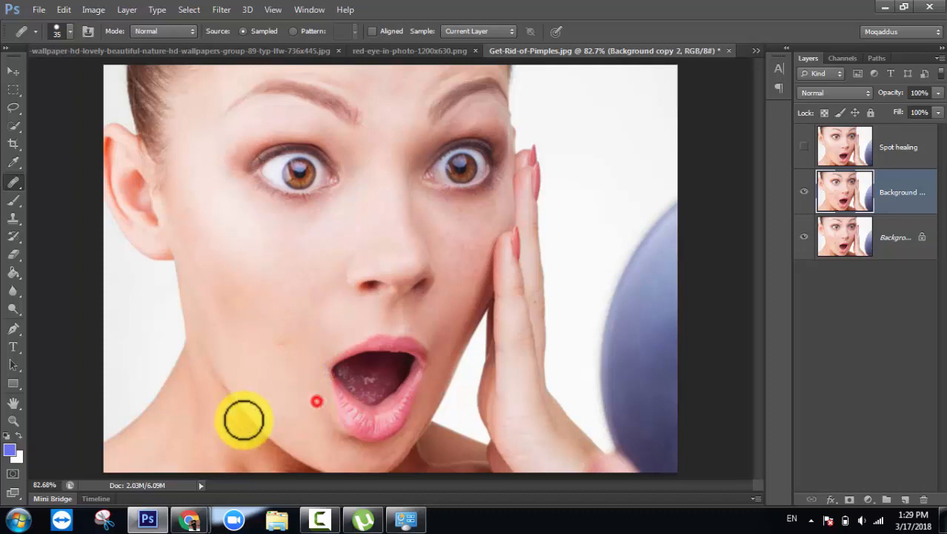
{"action": "key", "text": "ctrl+plus"}
{"action": "key", "text": "ctrl+plus"}
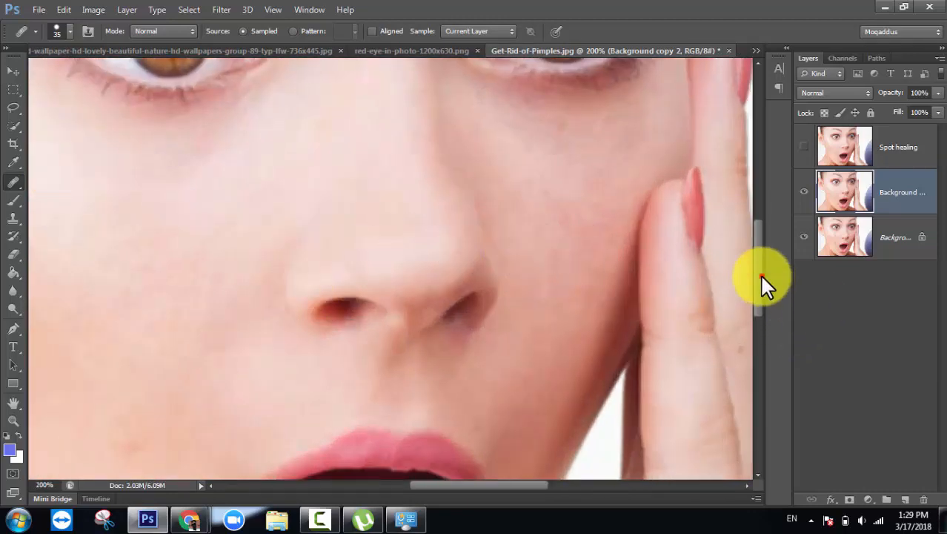
{"action": "left_click_drag", "start_coordinate": [759, 272], "coordinate": [764, 300]}
{"action": "left_click_drag", "start_coordinate": [543, 485], "coordinate": [507, 486]}
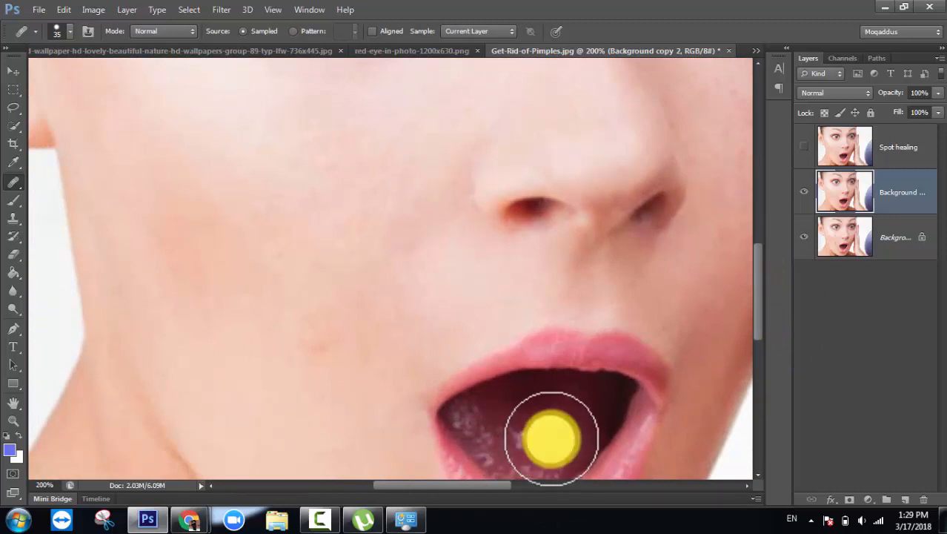
{"action": "key", "text": "ctrl+0"}
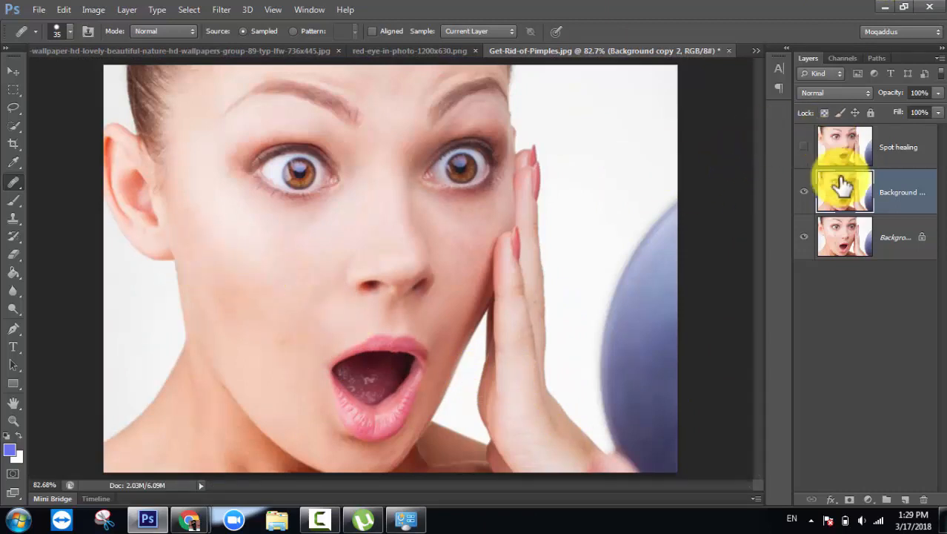
Rename the retouched second background copy as Healing Brush and hide it.
{"action": "left_click", "coordinate": [902, 190]}
{"action": "left_click", "coordinate": [902, 191]}
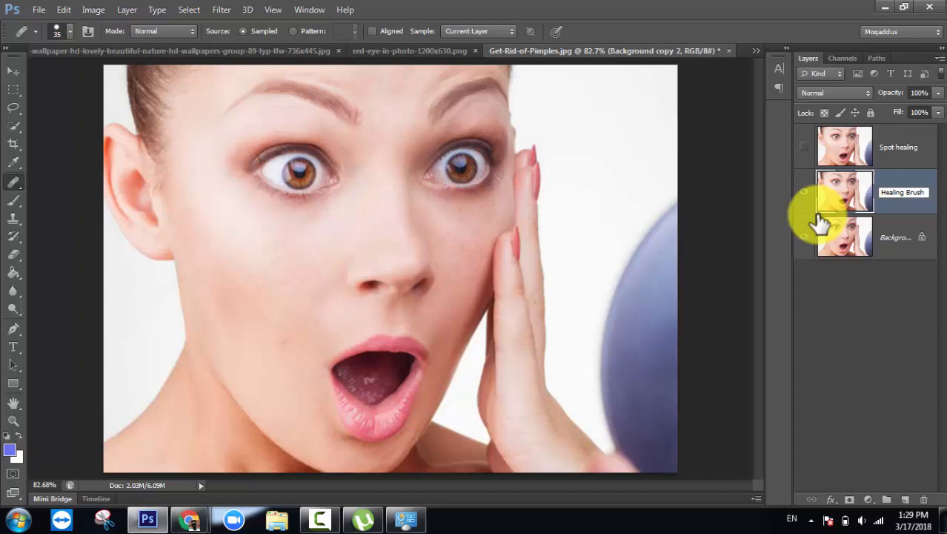
{"action": "left_click", "coordinate": [804, 192]}
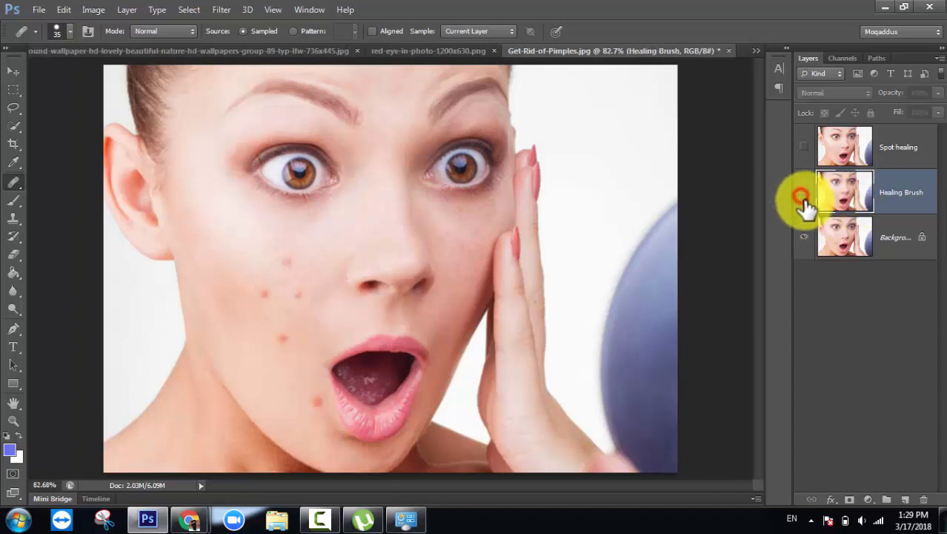
{"action": "left_click", "coordinate": [843, 306]}
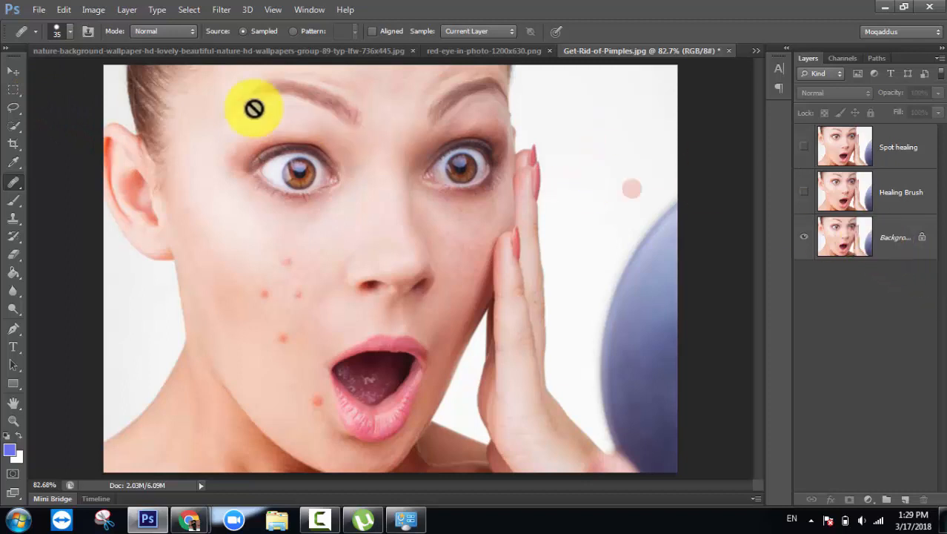
Duplicate the original background layer and switch to the Patch tool for retouching the new copy.
{"action": "left_click", "coordinate": [13, 71]}
{"action": "left_click_drag", "start_coordinate": [866, 237], "coordinate": [905, 498]}
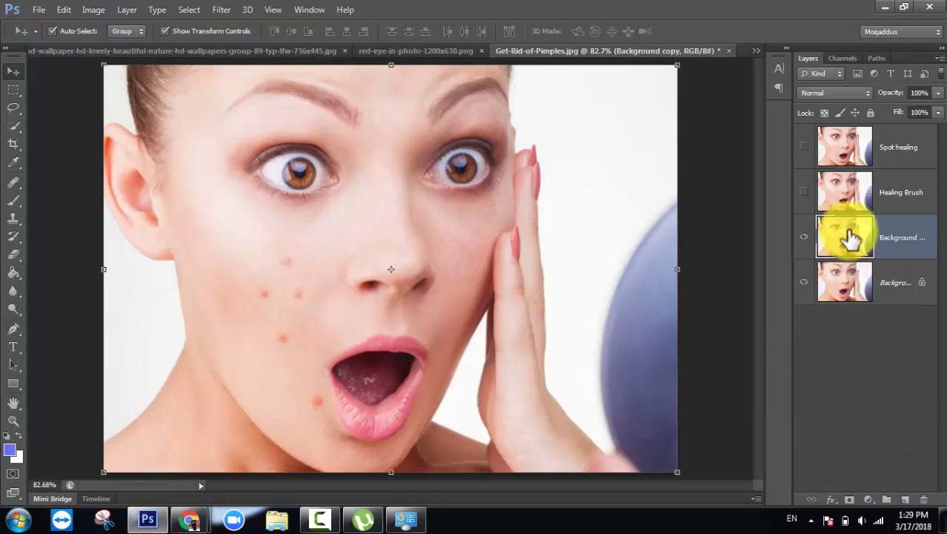
{"action": "left_click", "coordinate": [15, 191]}
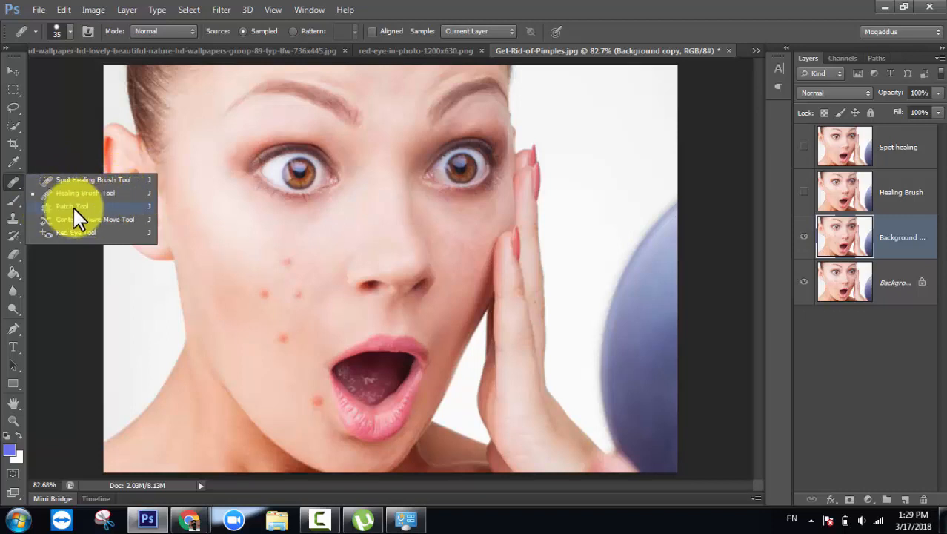
{"action": "left_click", "coordinate": [72, 206]}
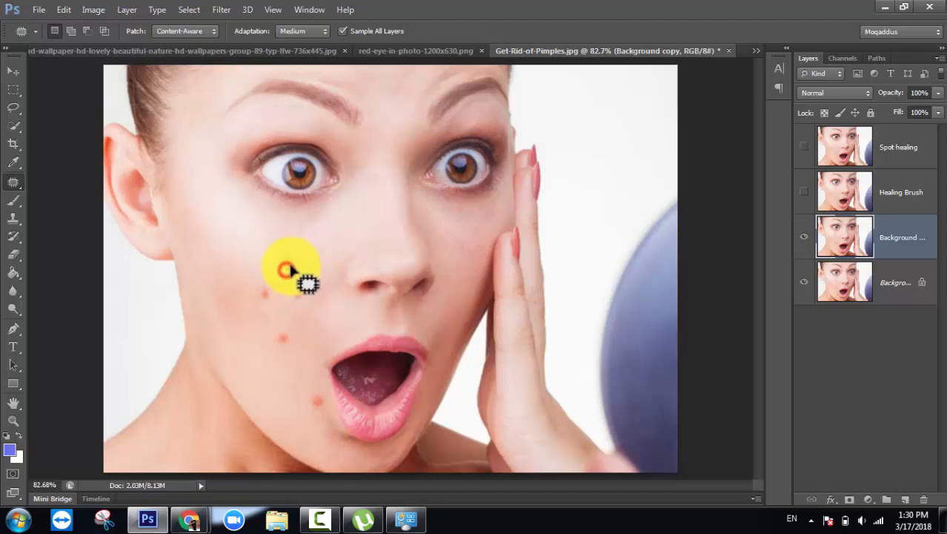
Patch the uppermost cheek pimple with neighbouring clear skin using Content-Aware mode.
{"action": "left_click_drag", "start_coordinate": [281, 256], "coordinate": [282, 265]}
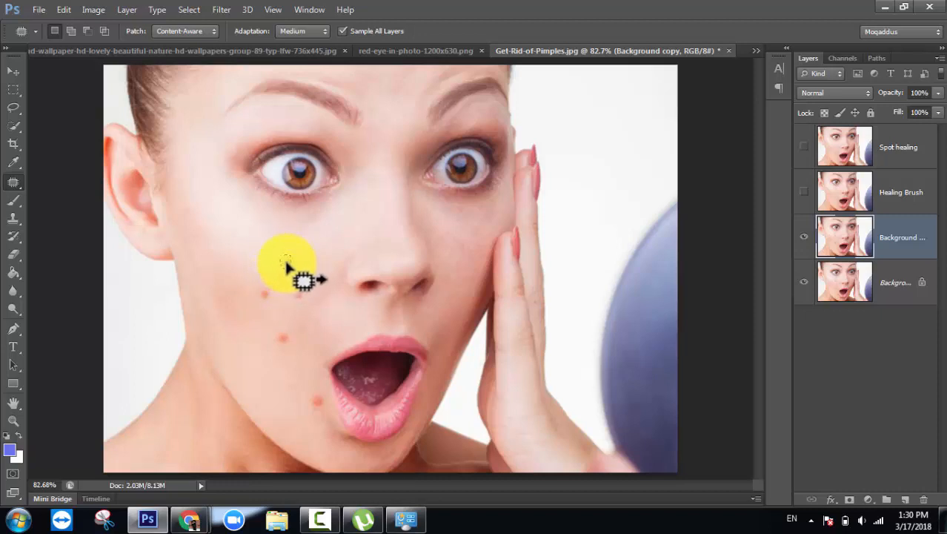
{"action": "mouse_move", "coordinate": [288, 261]}
{"action": "left_mouse_down"}
{"action": "mouse_move", "coordinate": [303, 255]}
{"action": "mouse_move", "coordinate": [277, 268]}
{"action": "mouse_move", "coordinate": [272, 256]}
{"action": "left_mouse_up"}
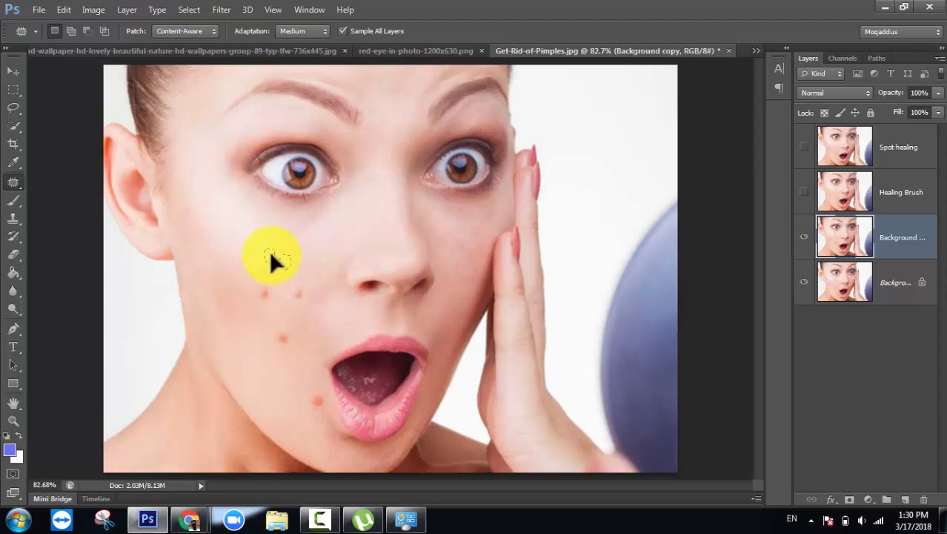
{"action": "left_click_drag", "start_coordinate": [272, 257], "coordinate": [273, 265]}
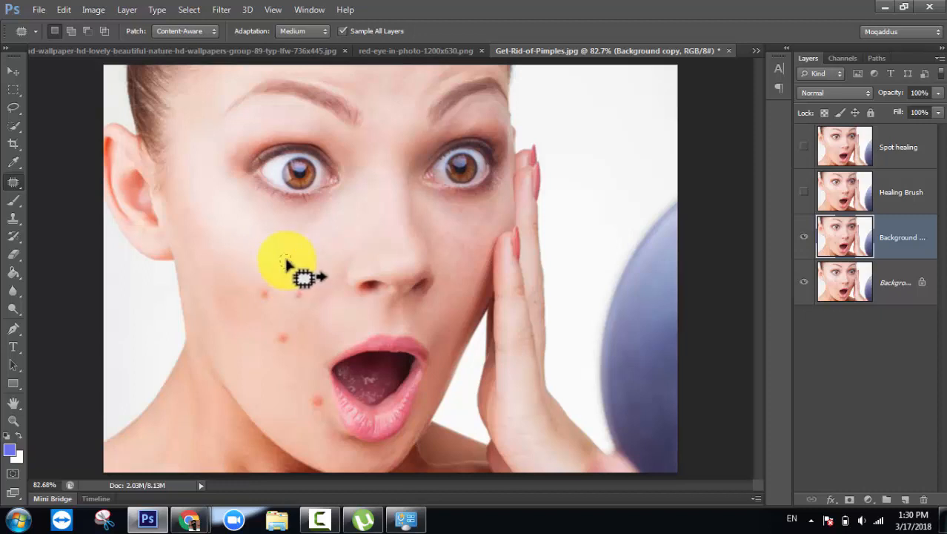
{"action": "left_click", "coordinate": [311, 259]}
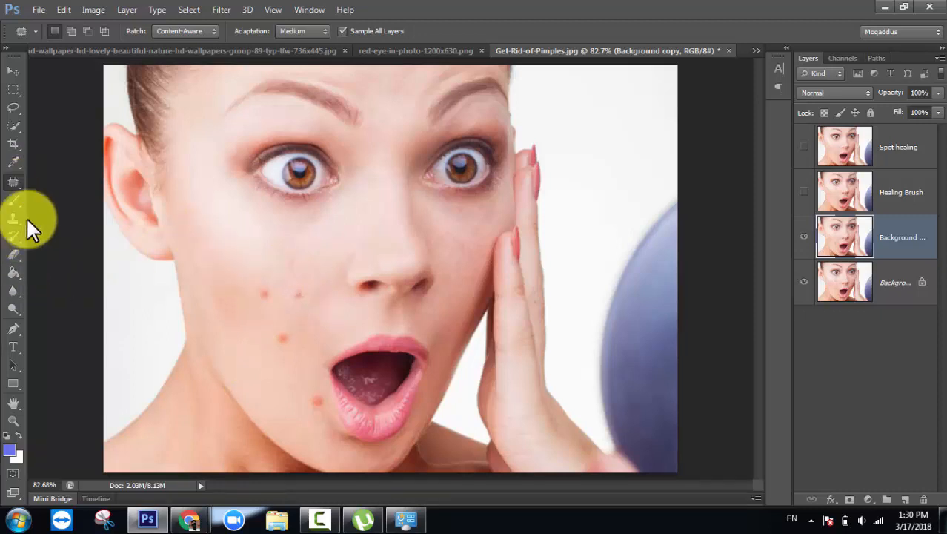
Try patching the remaining cheek and chin pimples with clear skin in Content-Aware mode, and clear the selection.
{"action": "left_click", "coordinate": [261, 301]}
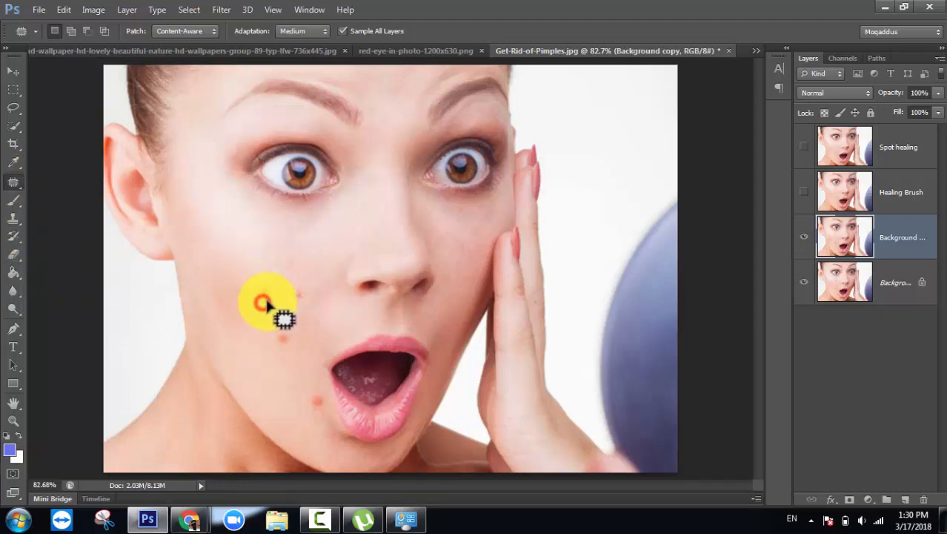
{"action": "left_click_drag", "start_coordinate": [261, 283], "coordinate": [261, 295]}
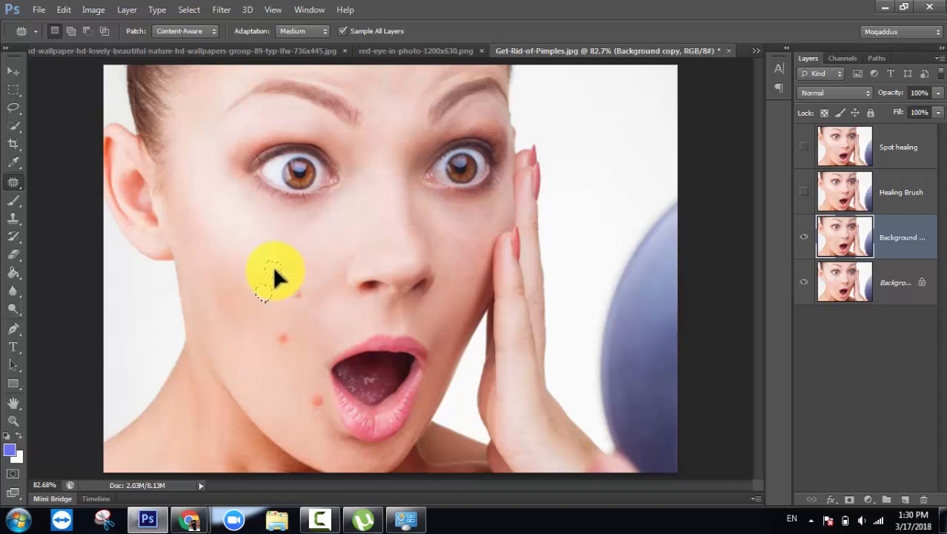
{"action": "left_click_drag", "start_coordinate": [274, 278], "coordinate": [270, 332]}
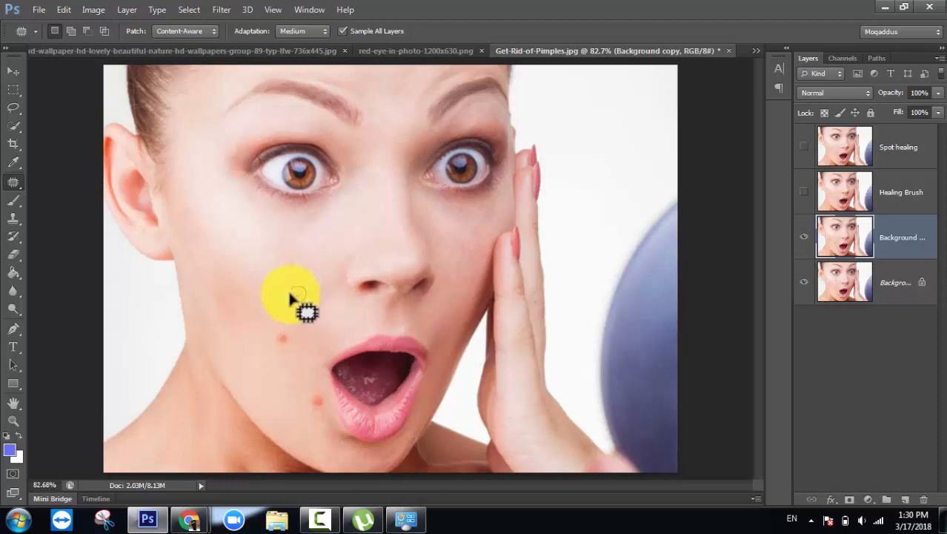
{"action": "mouse_move", "coordinate": [296, 297]}
{"action": "left_mouse_down"}
{"action": "mouse_move", "coordinate": [278, 309]}
{"action": "mouse_move", "coordinate": [290, 347]}
{"action": "mouse_move", "coordinate": [273, 344]}
{"action": "mouse_move", "coordinate": [273, 335]}
{"action": "mouse_move", "coordinate": [289, 342]}
{"action": "mouse_move", "coordinate": [307, 332]}
{"action": "left_mouse_up"}
{"action": "mouse_move", "coordinate": [314, 406]}
{"action": "left_mouse_down"}
{"action": "mouse_move", "coordinate": [325, 404]}
{"action": "mouse_move", "coordinate": [318, 383]}
{"action": "mouse_move", "coordinate": [309, 393]}
{"action": "mouse_move", "coordinate": [318, 411]}
{"action": "mouse_move", "coordinate": [305, 406]}
{"action": "mouse_move", "coordinate": [285, 438]}
{"action": "mouse_move", "coordinate": [304, 333]}
{"action": "left_mouse_up"}
{"action": "left_click", "coordinate": [307, 334]}
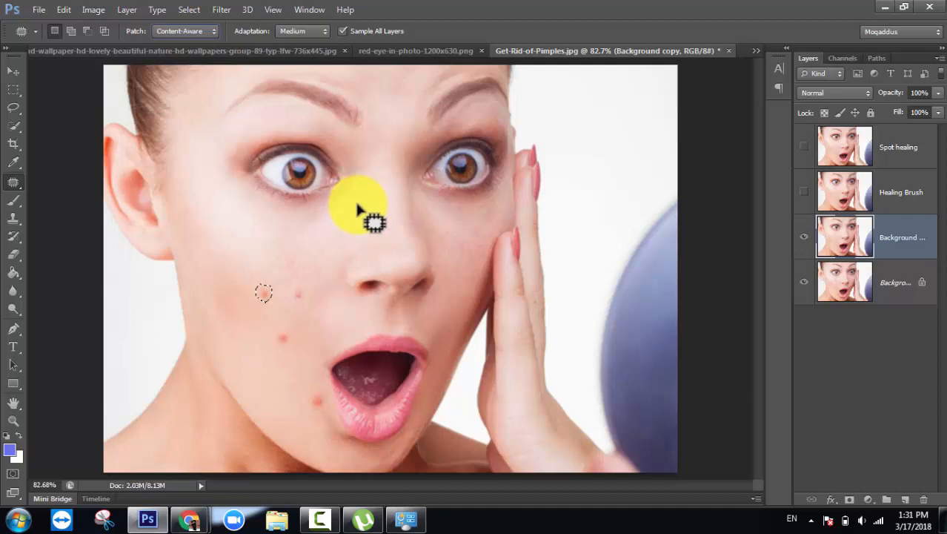
{"action": "left_click", "coordinate": [269, 270]}
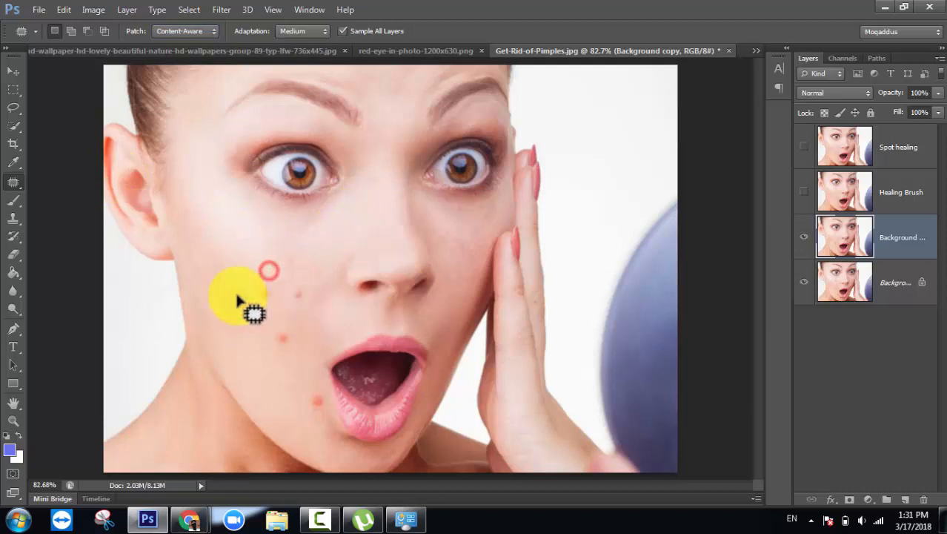
Set the Patch mode to Normal and patch the pimple nearest the nose from clear skin using the Source option.
{"action": "left_click", "coordinate": [181, 29]}
{"action": "left_click", "coordinate": [189, 43]}
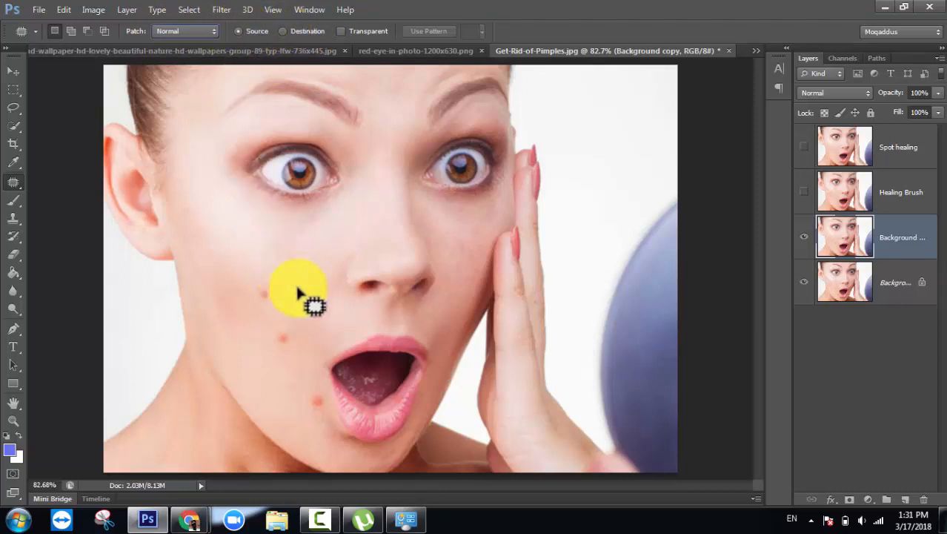
{"action": "mouse_move", "coordinate": [300, 284]}
{"action": "left_mouse_down"}
{"action": "mouse_move", "coordinate": [304, 303]}
{"action": "mouse_move", "coordinate": [291, 301]}
{"action": "mouse_move", "coordinate": [298, 279]}
{"action": "mouse_move", "coordinate": [296, 292]}
{"action": "mouse_move", "coordinate": [320, 286]}
{"action": "mouse_move", "coordinate": [326, 304]}
{"action": "left_mouse_up"}
{"action": "left_click", "coordinate": [310, 254]}
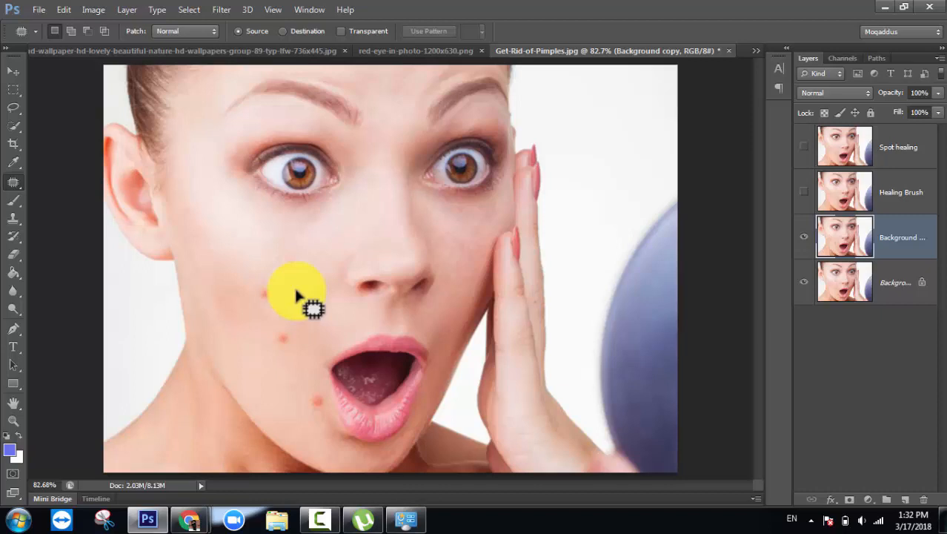
Switch the Patch tool to Destination and copy a selected pimple onto several clear areas of the cheek and around the mouth.
{"action": "left_click", "coordinate": [284, 31]}
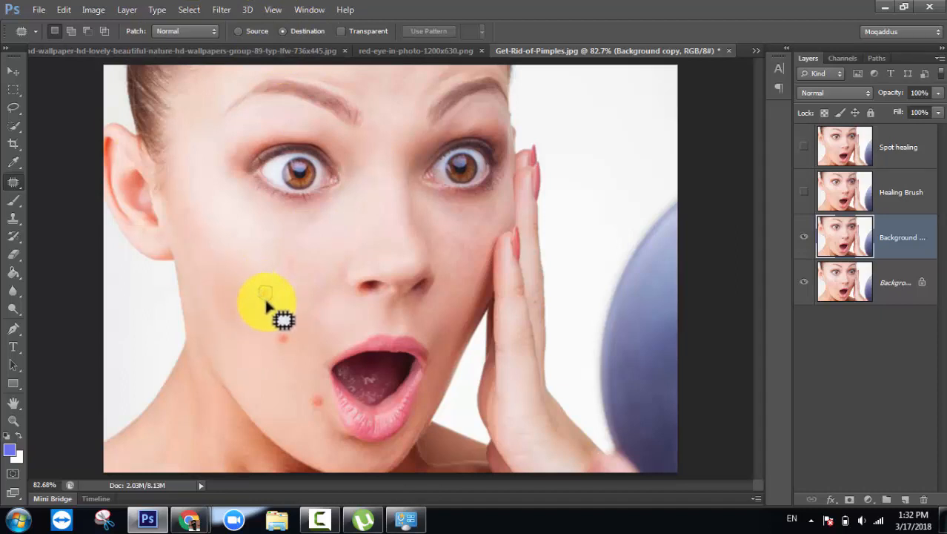
{"action": "mouse_move", "coordinate": [269, 300]}
{"action": "left_mouse_down"}
{"action": "mouse_move", "coordinate": [265, 290]}
{"action": "mouse_move", "coordinate": [304, 270]}
{"action": "mouse_move", "coordinate": [331, 275]}
{"action": "mouse_move", "coordinate": [241, 239]}
{"action": "mouse_move", "coordinate": [233, 266]}
{"action": "mouse_move", "coordinate": [212, 230]}
{"action": "mouse_move", "coordinate": [229, 204]}
{"action": "mouse_move", "coordinate": [313, 230]}
{"action": "left_mouse_up"}
{"action": "left_click_drag", "start_coordinate": [314, 299], "coordinate": [338, 322]}
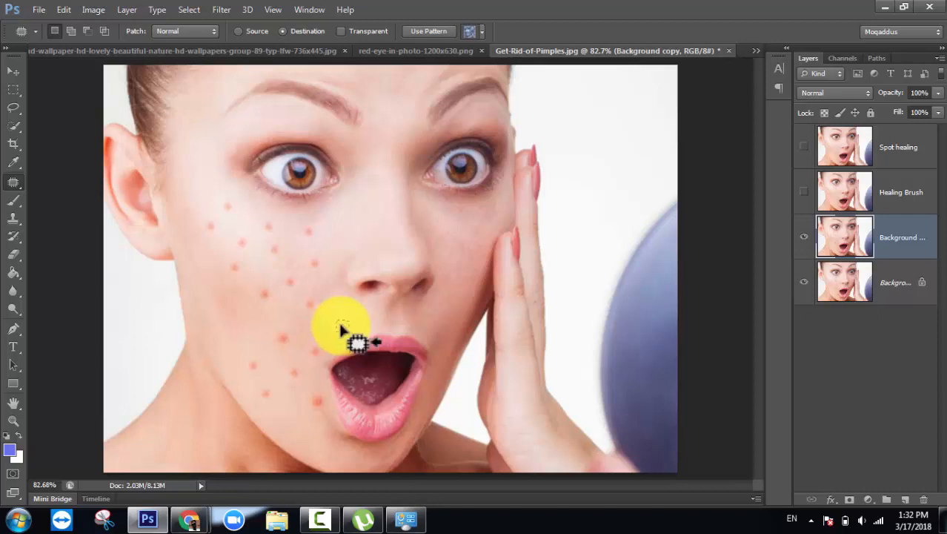
{"action": "left_click", "coordinate": [260, 329]}
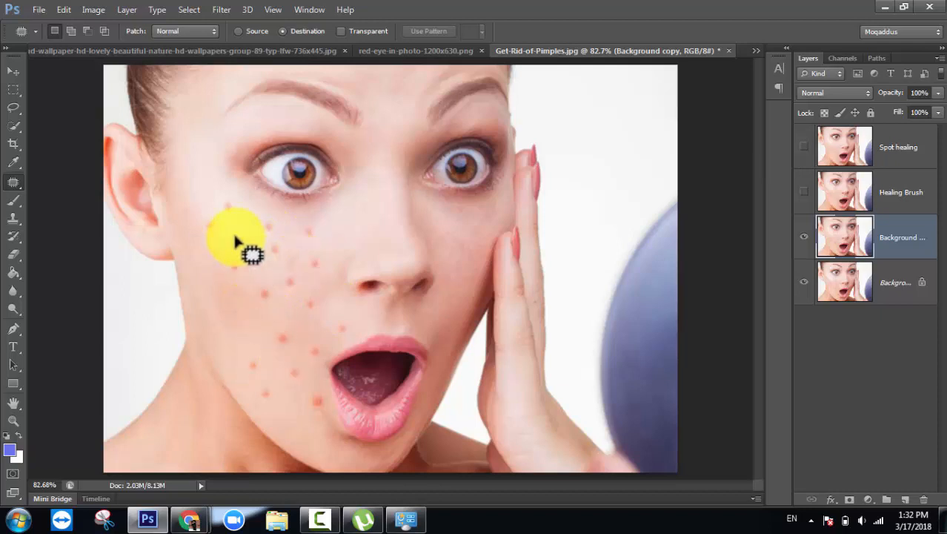
Select clear cheek skin and patch it over all the pimples on the face using the Destination option.
{"action": "mouse_move", "coordinate": [239, 221]}
{"action": "left_mouse_down"}
{"action": "mouse_move", "coordinate": [240, 232]}
{"action": "mouse_move", "coordinate": [247, 219]}
{"action": "mouse_move", "coordinate": [245, 227]}
{"action": "mouse_move", "coordinate": [270, 227]}
{"action": "mouse_move", "coordinate": [242, 243]}
{"action": "left_mouse_up"}
{"action": "left_click_drag", "start_coordinate": [241, 243], "coordinate": [267, 295]}
{"action": "left_click_drag", "start_coordinate": [266, 297], "coordinate": [281, 335]}
{"action": "mouse_move", "coordinate": [282, 337]}
{"action": "left_mouse_down"}
{"action": "mouse_move", "coordinate": [266, 292]}
{"action": "mouse_move", "coordinate": [250, 364]}
{"action": "mouse_move", "coordinate": [266, 391]}
{"action": "mouse_move", "coordinate": [295, 371]}
{"action": "left_mouse_up"}
{"action": "mouse_move", "coordinate": [295, 370]}
{"action": "left_mouse_down"}
{"action": "mouse_move", "coordinate": [287, 337]}
{"action": "mouse_move", "coordinate": [317, 347]}
{"action": "mouse_move", "coordinate": [340, 328]}
{"action": "mouse_move", "coordinate": [350, 335]}
{"action": "mouse_move", "coordinate": [316, 404]}
{"action": "left_mouse_up"}
{"action": "left_click_drag", "start_coordinate": [316, 404], "coordinate": [315, 306]}
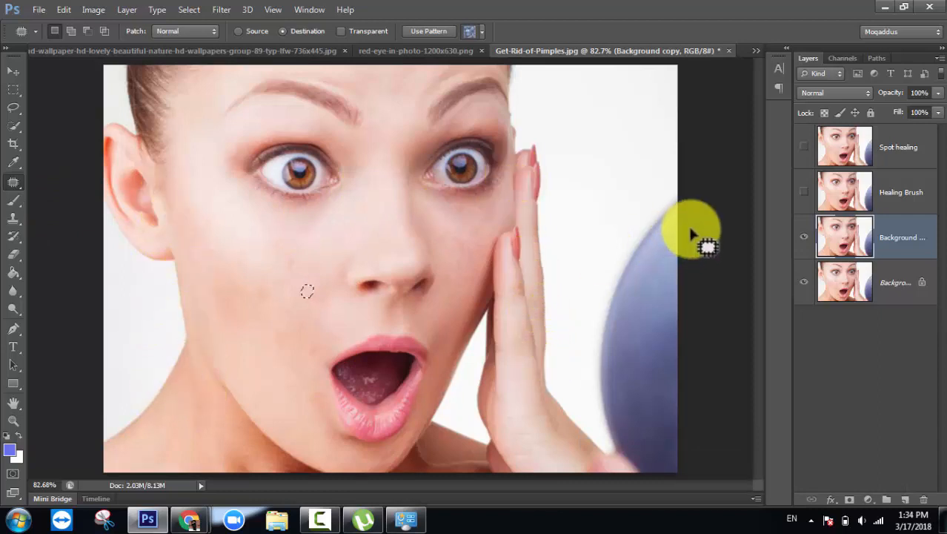
Rename the patched background copy as Patch Tool and hide it.
{"action": "double_click", "coordinate": [897, 236]}
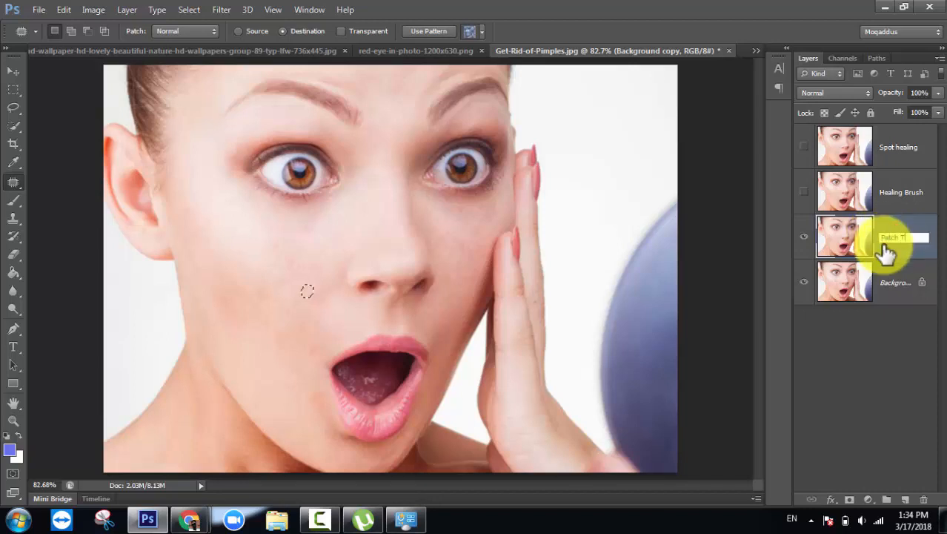
{"action": "type", "text": "Patch Tool"}
{"action": "key", "text": "Return"}
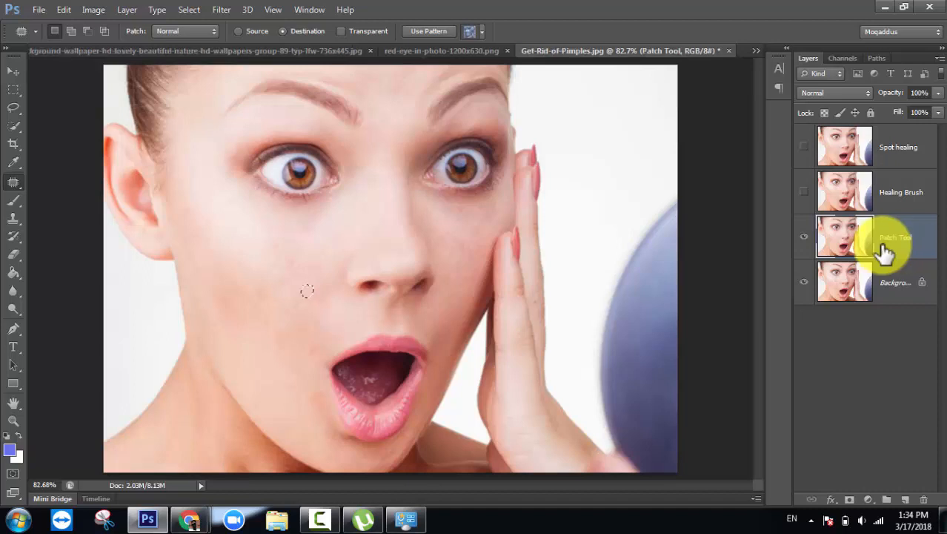
{"action": "left_click", "coordinate": [804, 237]}
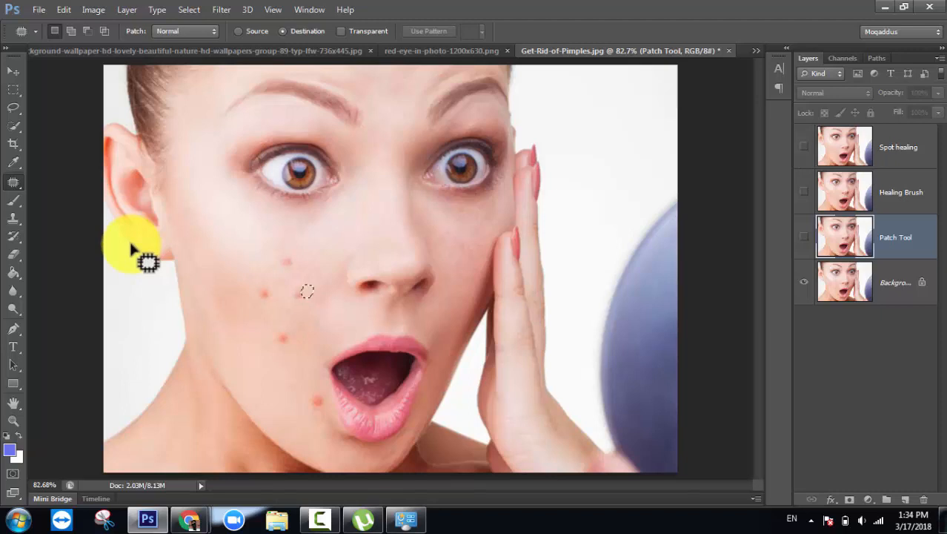
Select the original background and toggle the Spot healing, Healing Brush and Patch Tool layers to compare their results with it.
{"action": "left_click", "coordinate": [859, 295]}
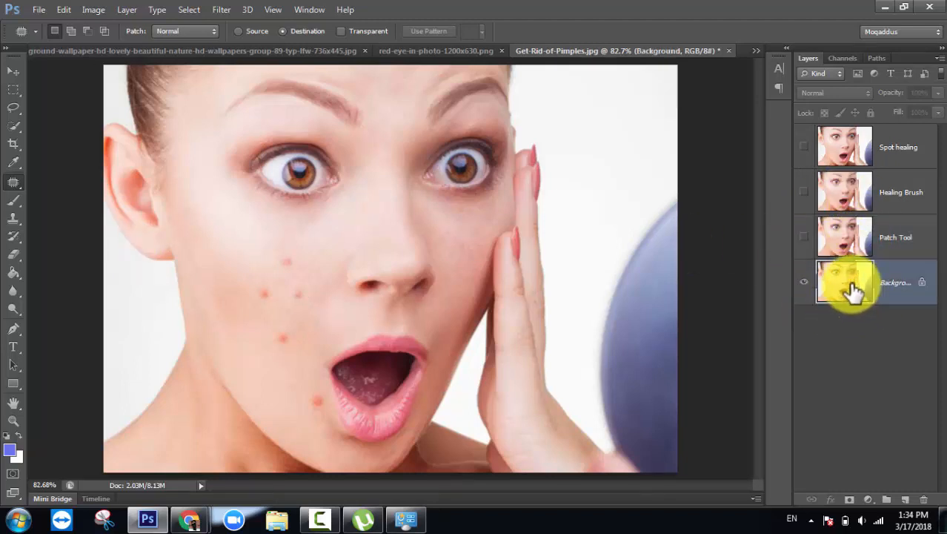
{"action": "left_click", "coordinate": [805, 148]}
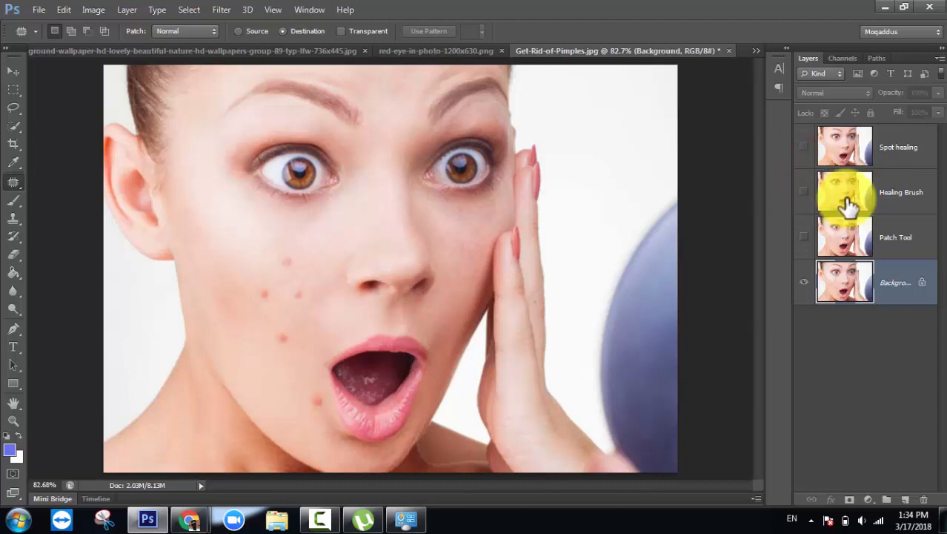
{"action": "left_click", "coordinate": [807, 194]}
{"action": "left_click", "coordinate": [805, 193]}
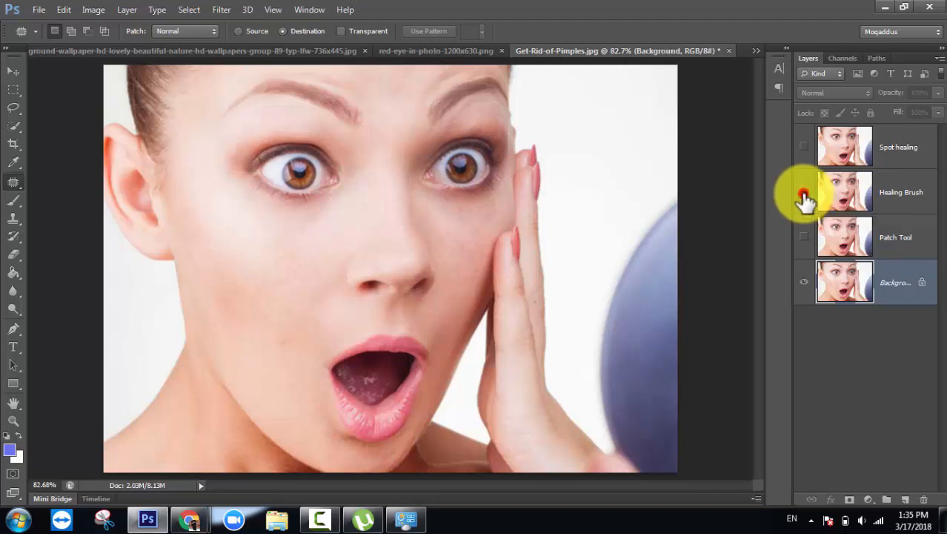
{"action": "left_click", "coordinate": [804, 192]}
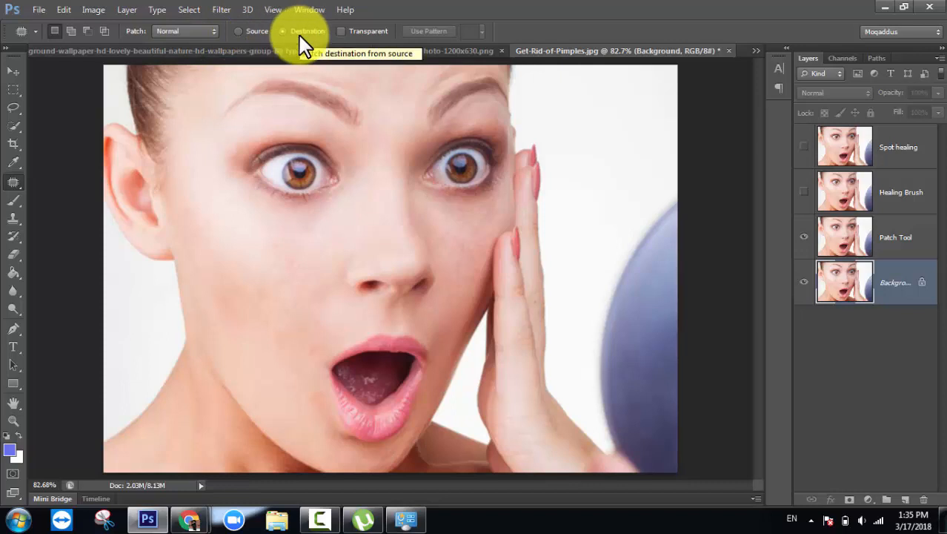
{"action": "left_click", "coordinate": [805, 238]}
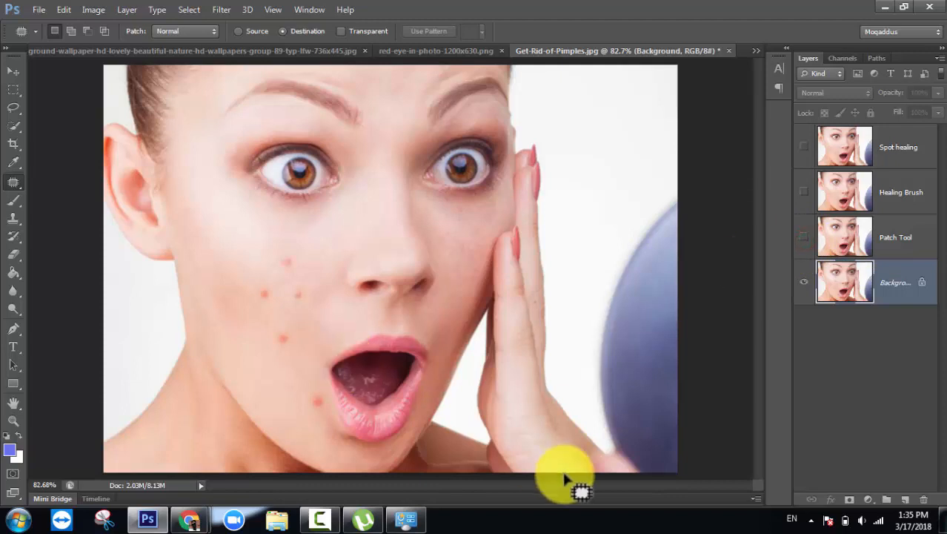